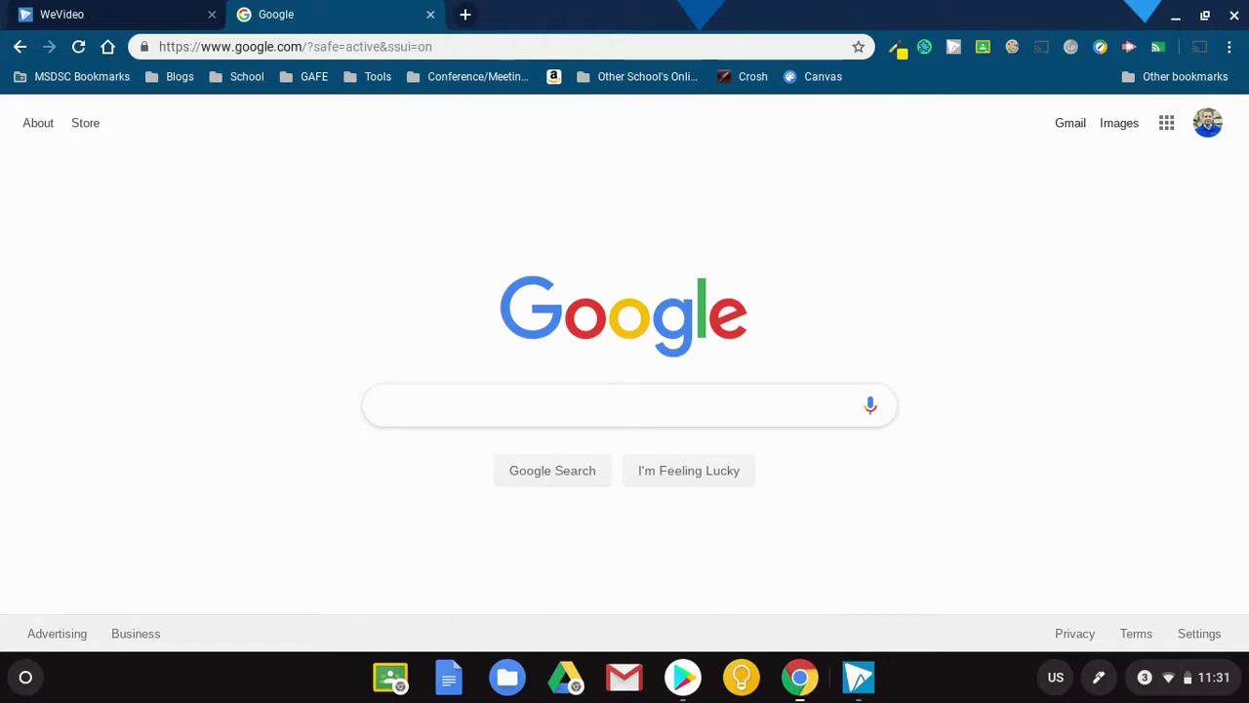
- Search Google for 'edgar allan poe' and filter the Books results to Free Google eBooks
{"action": "type", "text": "edgar all"}
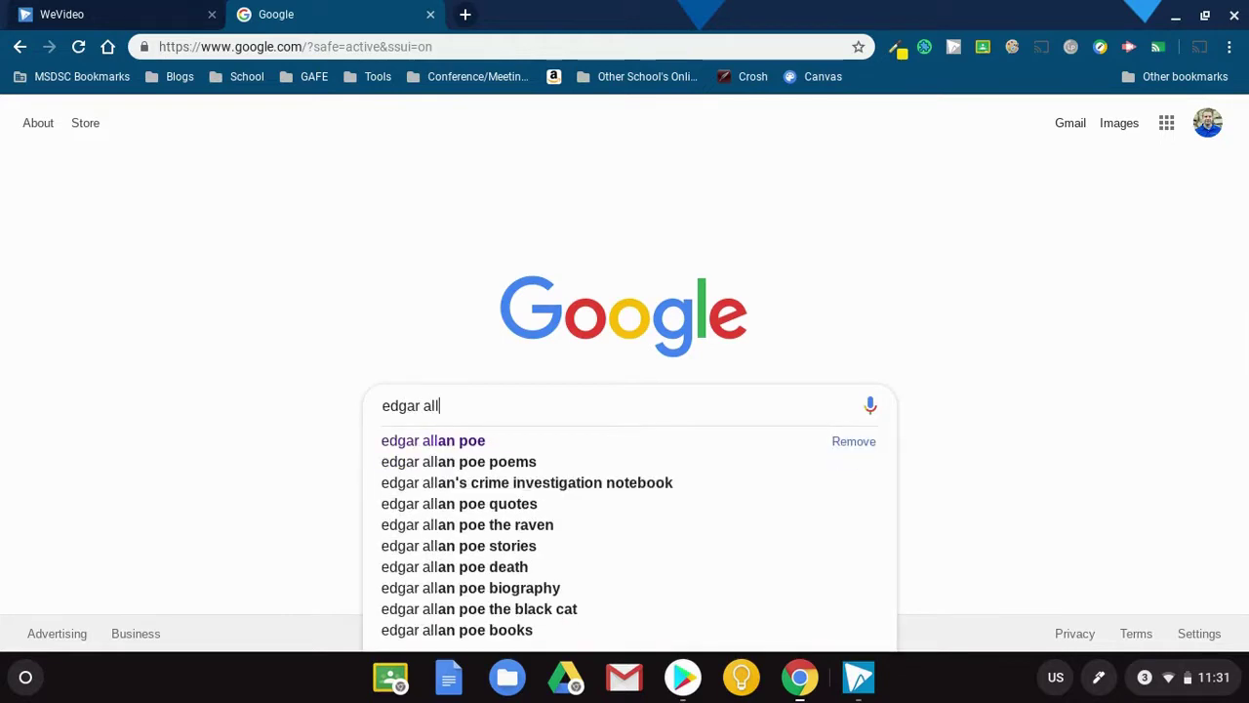
{"action": "type", "text": "an poe"}
{"action": "key", "text": "Return"}
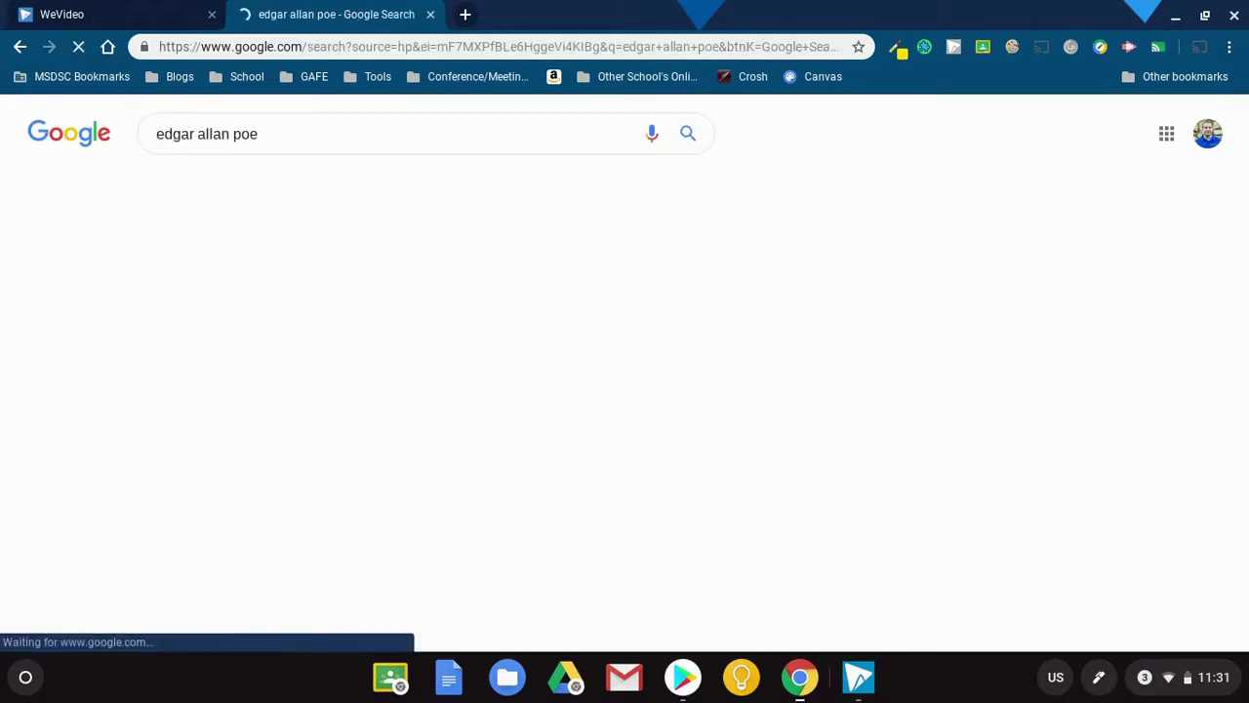
{"action": "left_click", "coordinate": [282, 196]}
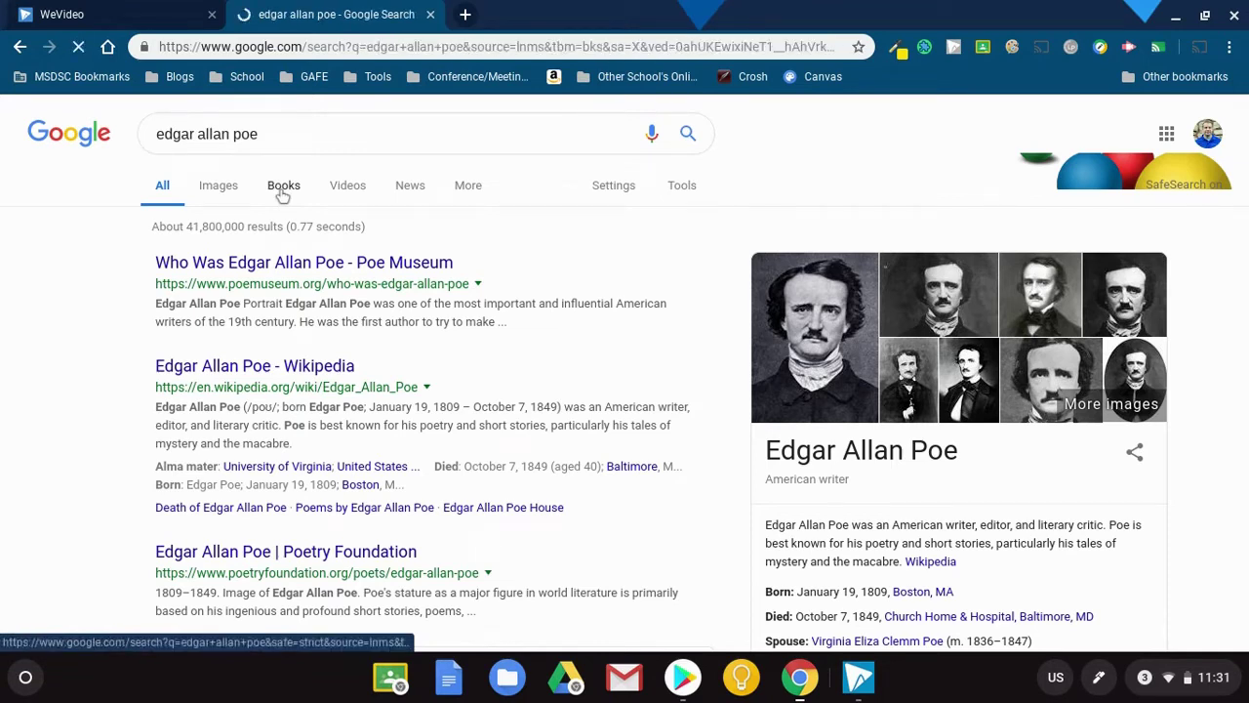
{"action": "left_click", "coordinate": [208, 231]}
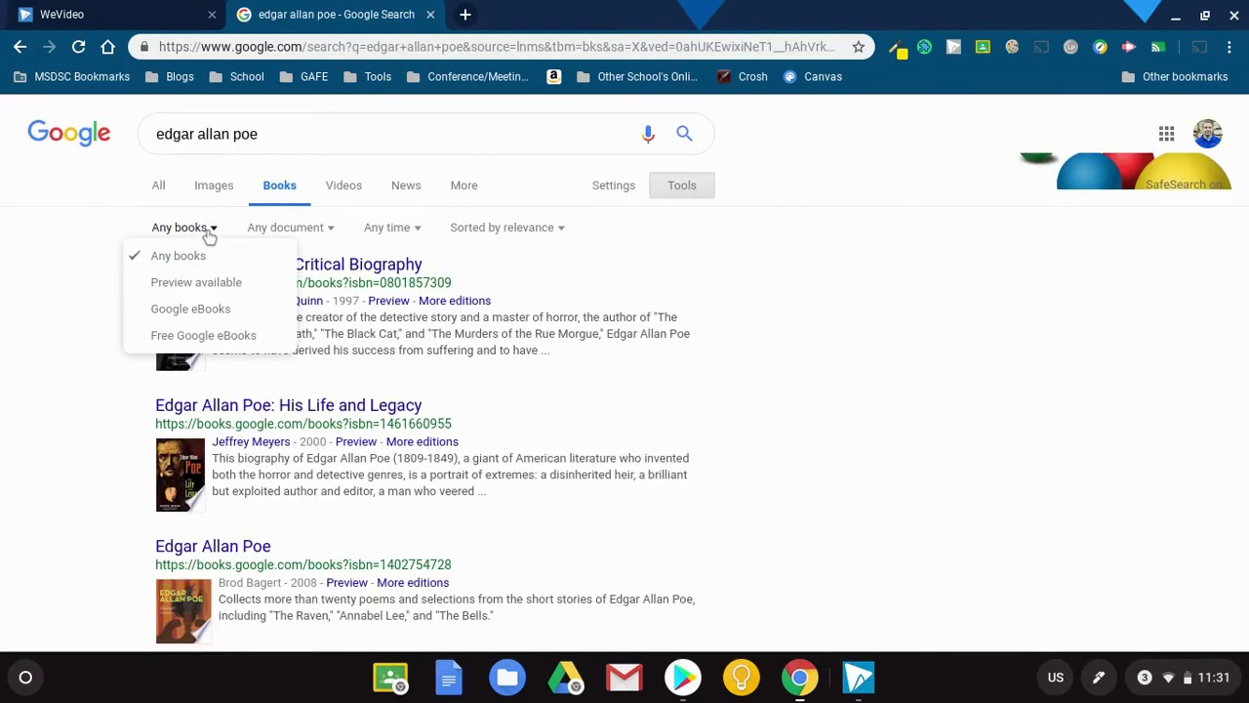
{"action": "left_click", "coordinate": [203, 337]}
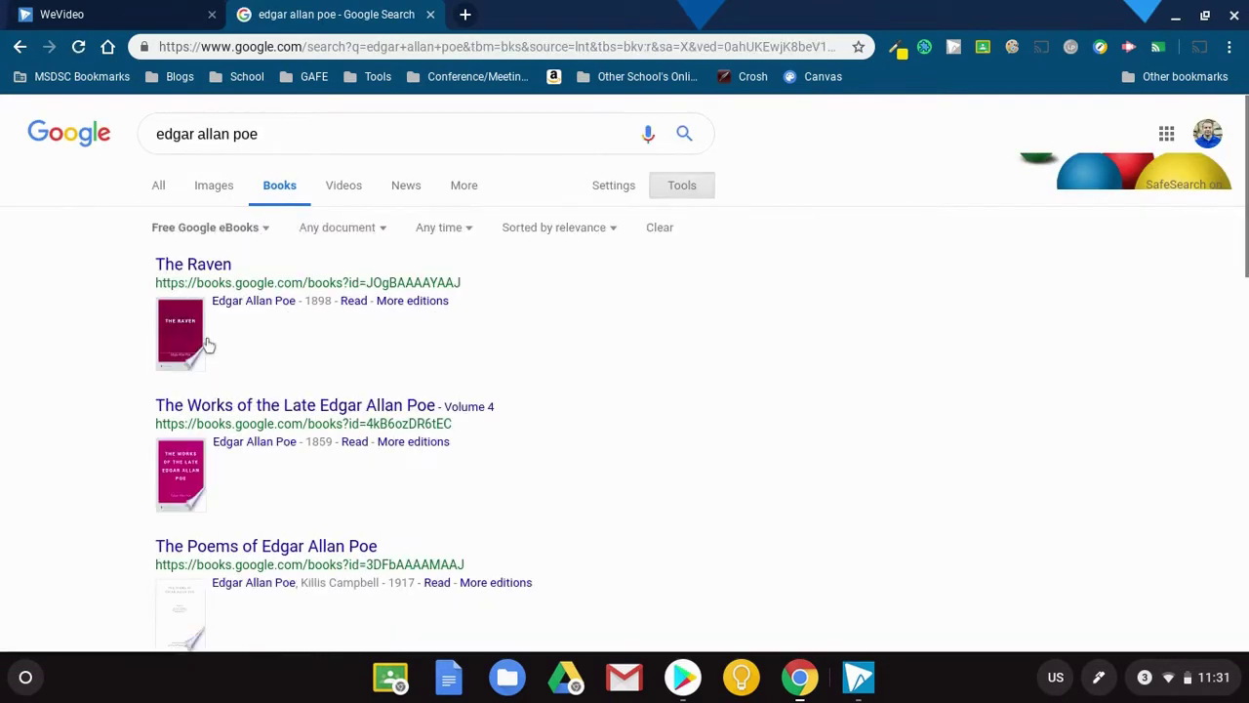
{"action": "scroll", "coordinate": [464, 278], "scroll_direction": "down", "scroll_amount": 3}
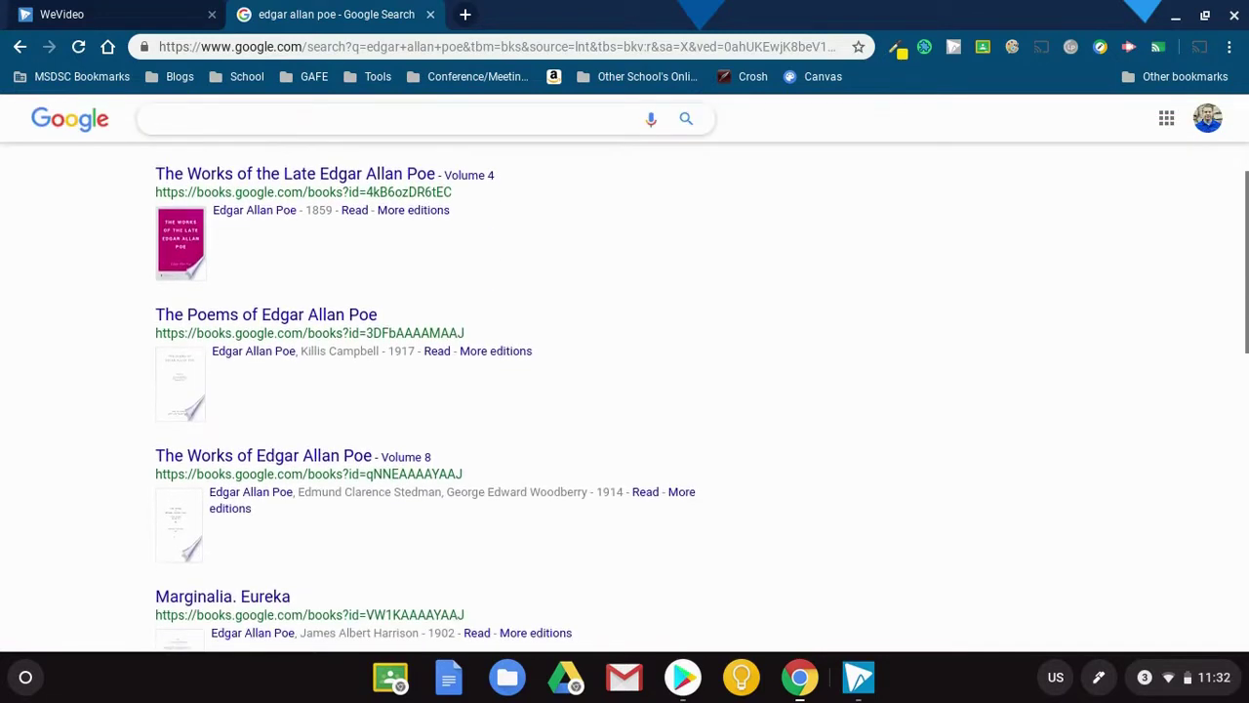
{"action": "scroll", "coordinate": [342, 253], "scroll_direction": "up", "scroll_amount": 3}
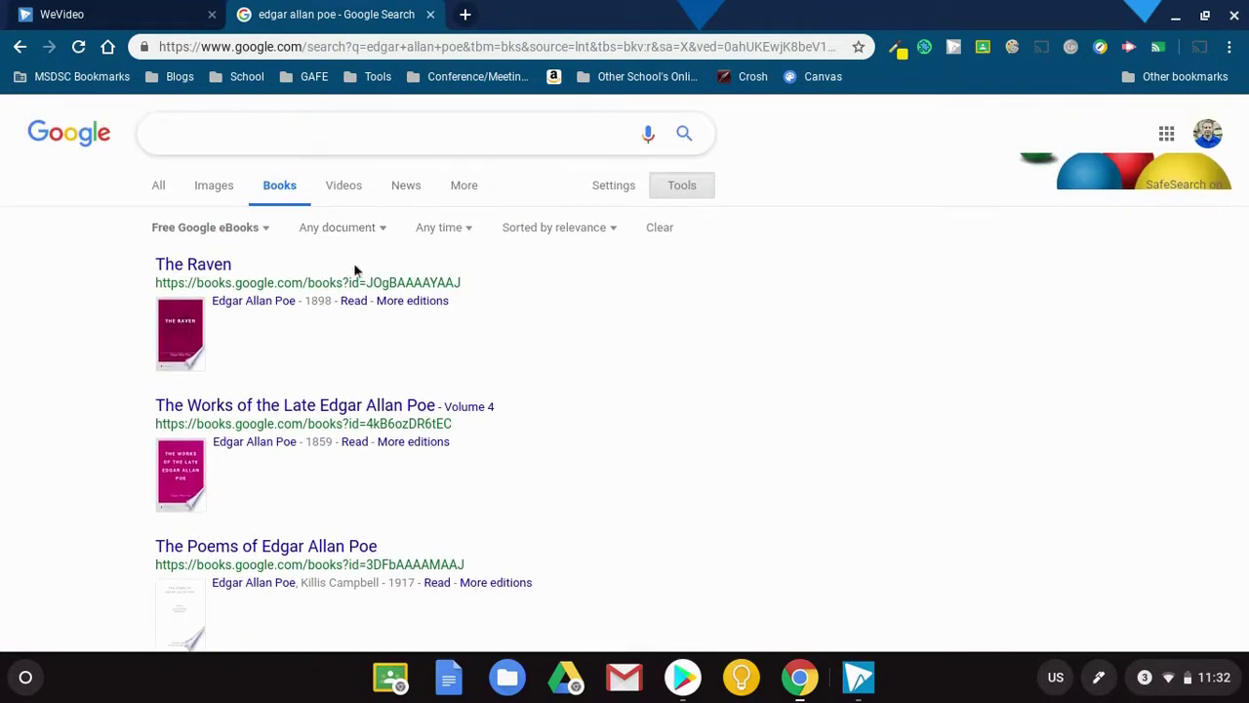
{"action": "scroll", "coordinate": [407, 317], "scroll_direction": "down", "scroll_amount": 2}
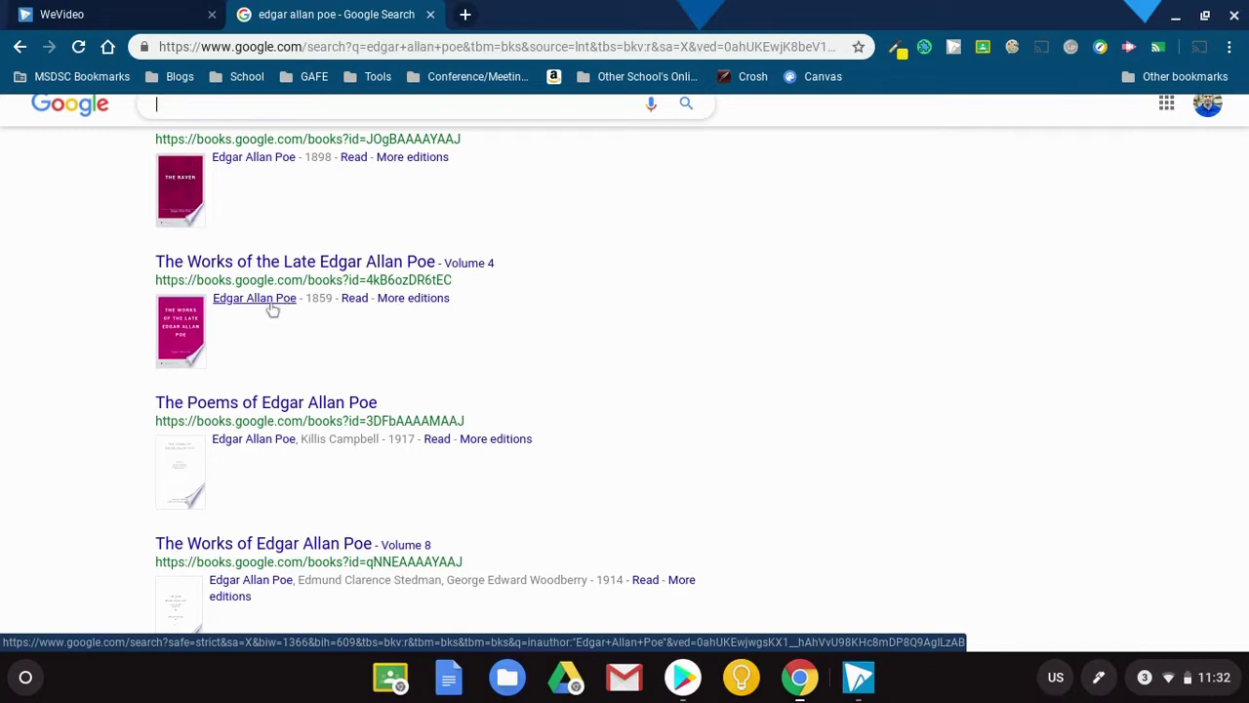
- Get the free ebook of The Works of the Late Edgar Allan Poe, Volume 4, staying in Chrome, and read it
{"action": "left_click", "coordinate": [209, 272]}
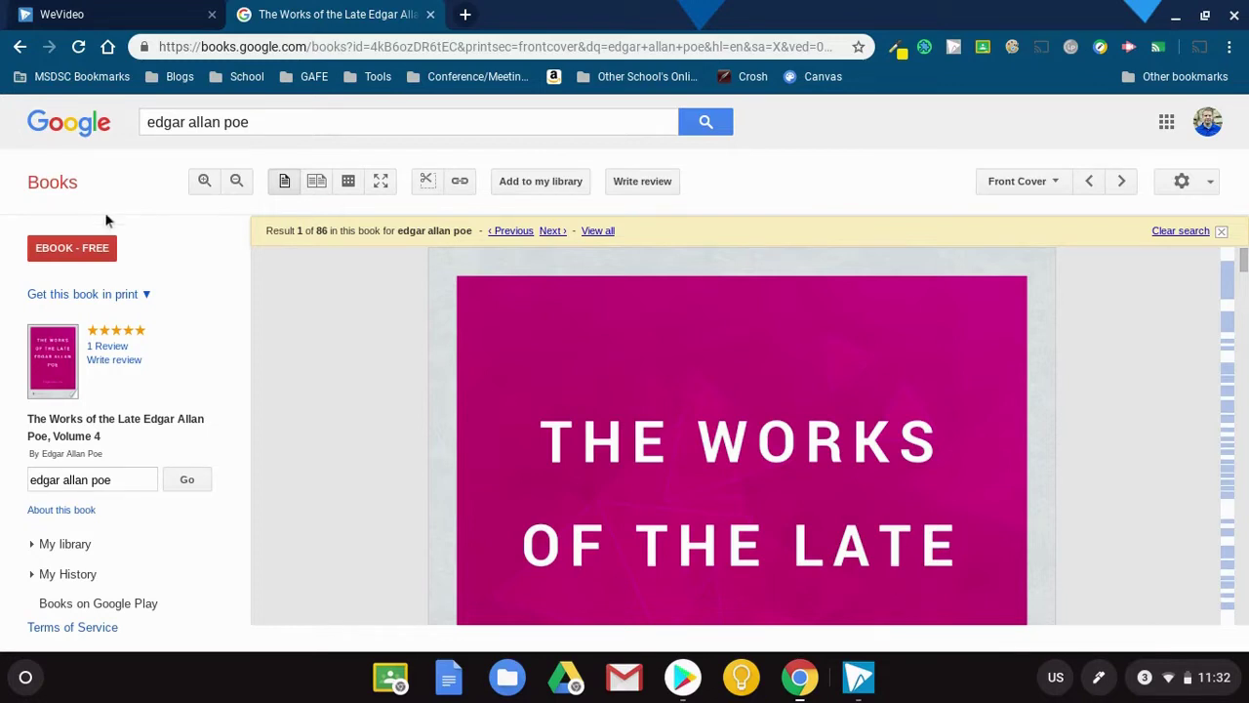
{"action": "left_click", "coordinate": [72, 247]}
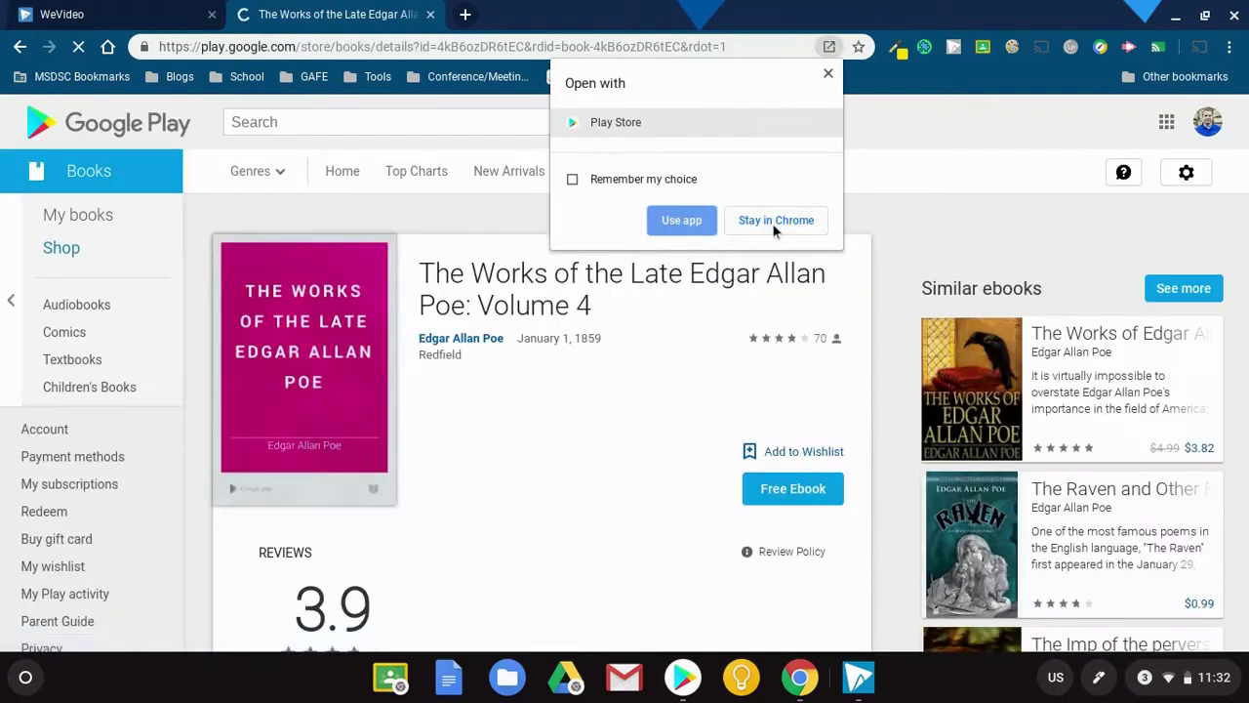
{"action": "left_click", "coordinate": [773, 221]}
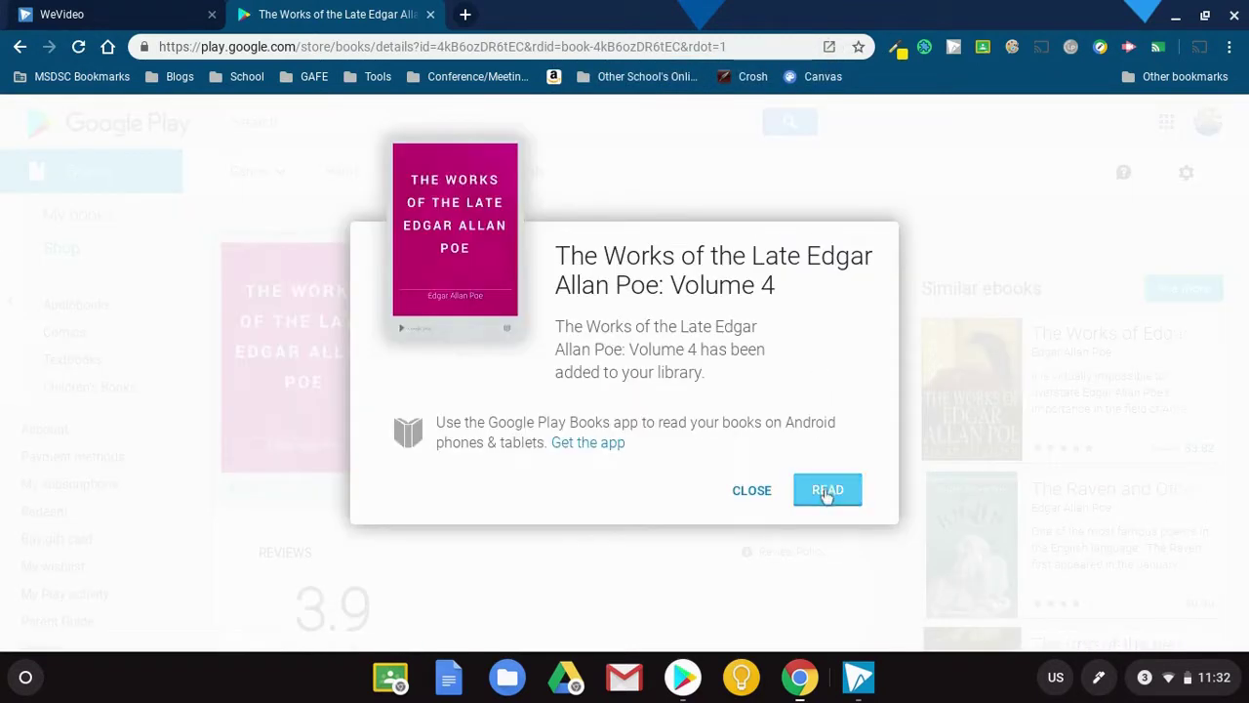
{"action": "left_click", "coordinate": [827, 490]}
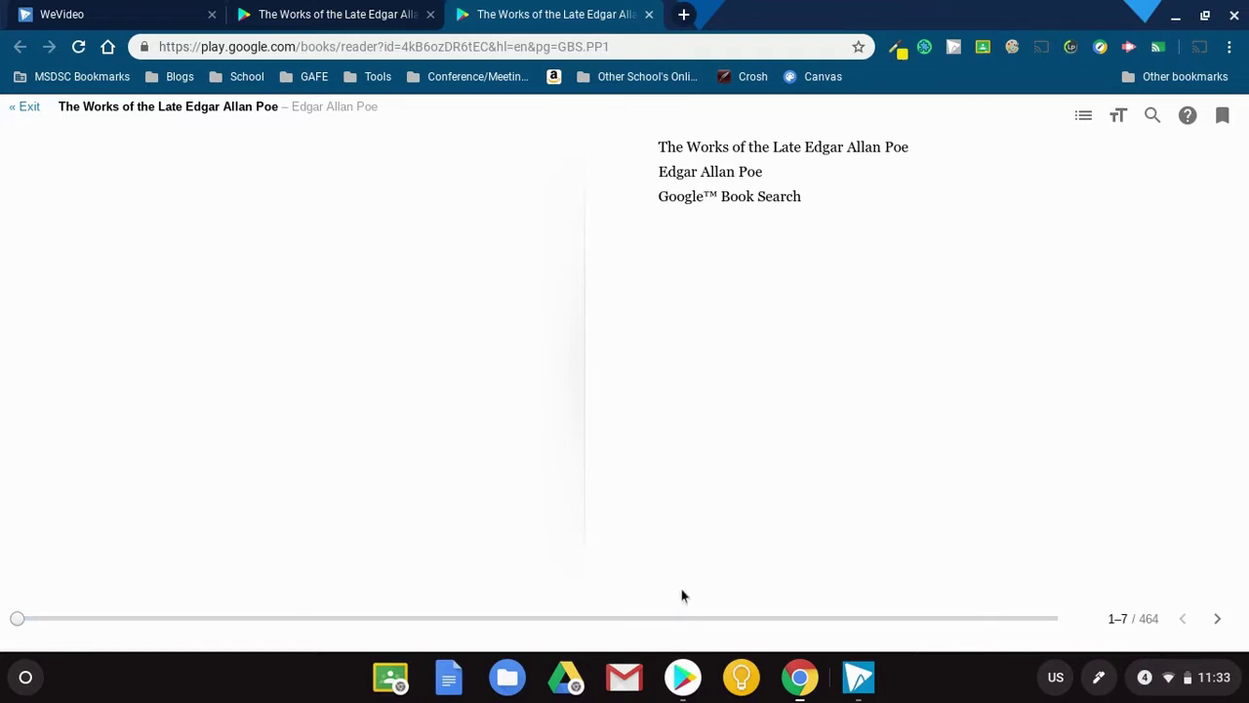
- Launch Google Play Books via the Play Store and open the Poe volume
{"action": "left_click", "coordinate": [682, 680]}
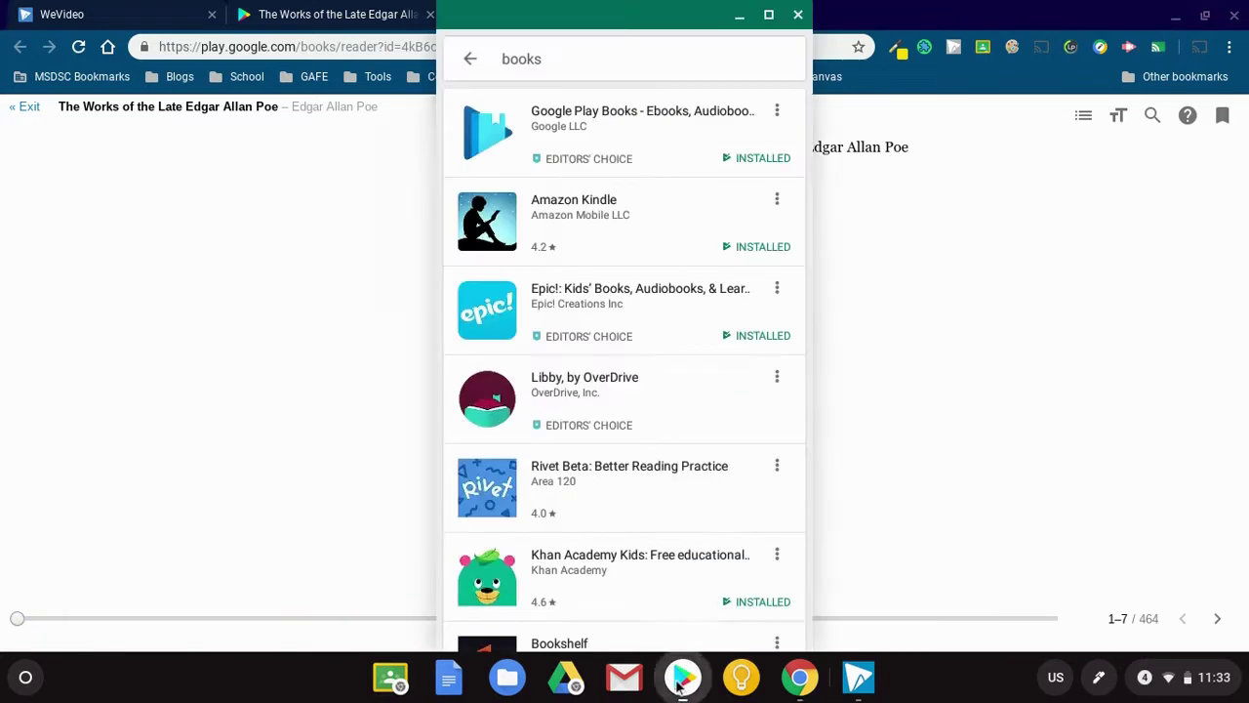
{"action": "left_click", "coordinate": [557, 118]}
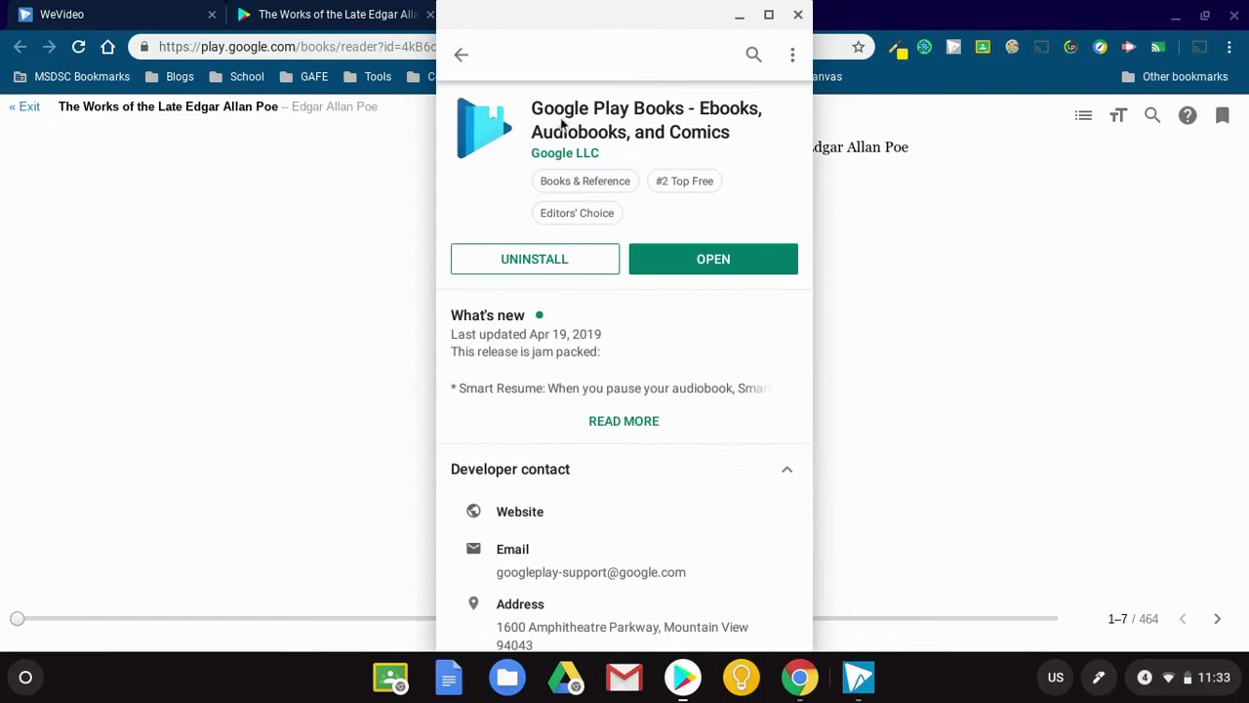
{"action": "left_click", "coordinate": [681, 260]}
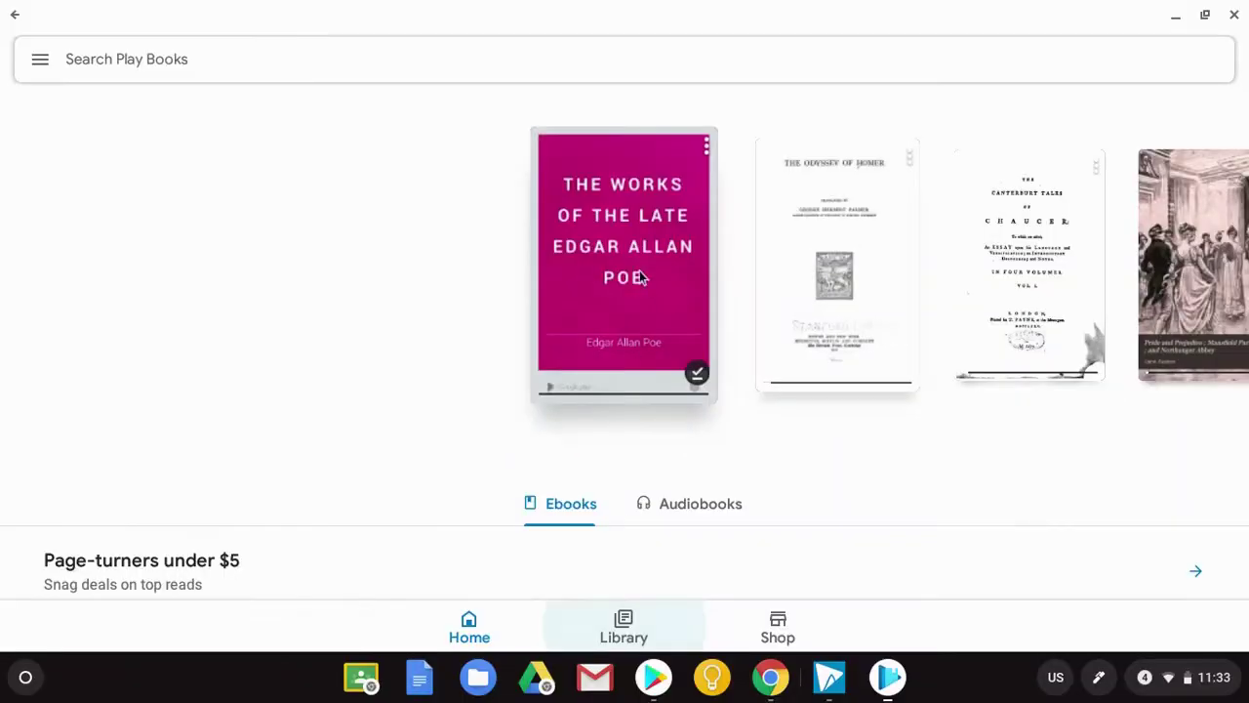
{"action": "left_click", "coordinate": [632, 275]}
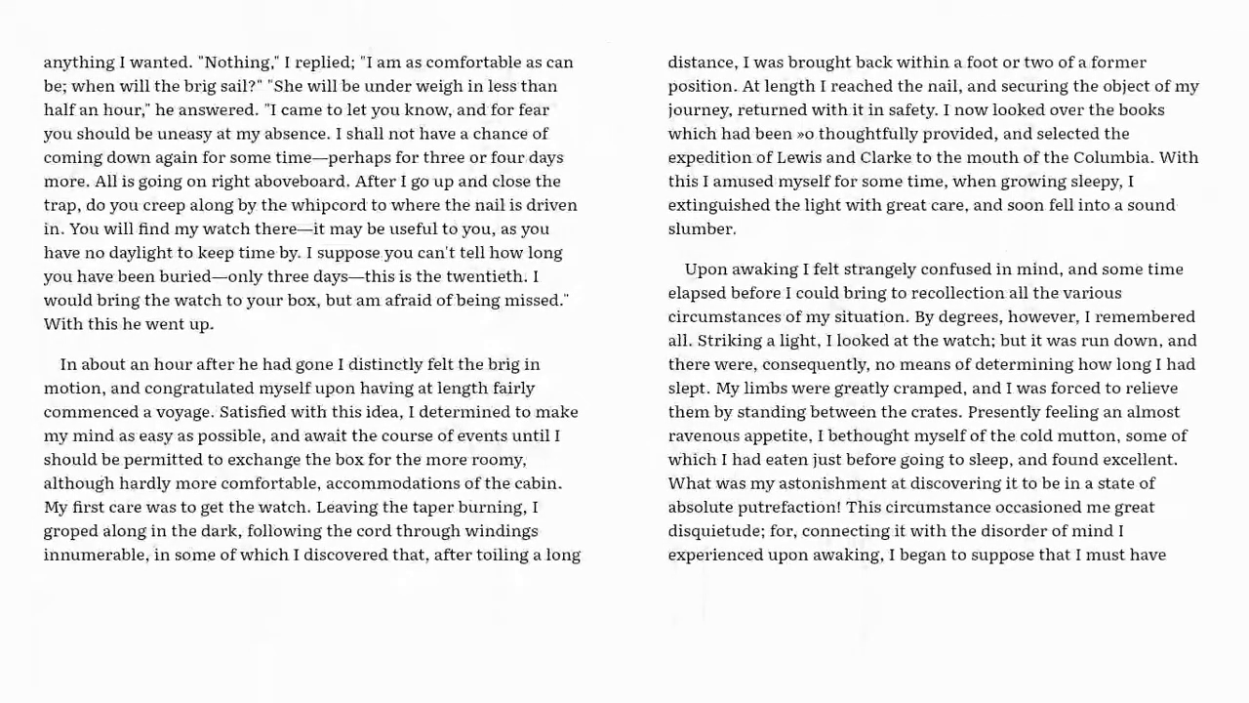
- Highlight the passage from 'was' through 'slumber' in green
{"action": "double_click", "coordinate": [767, 61]}
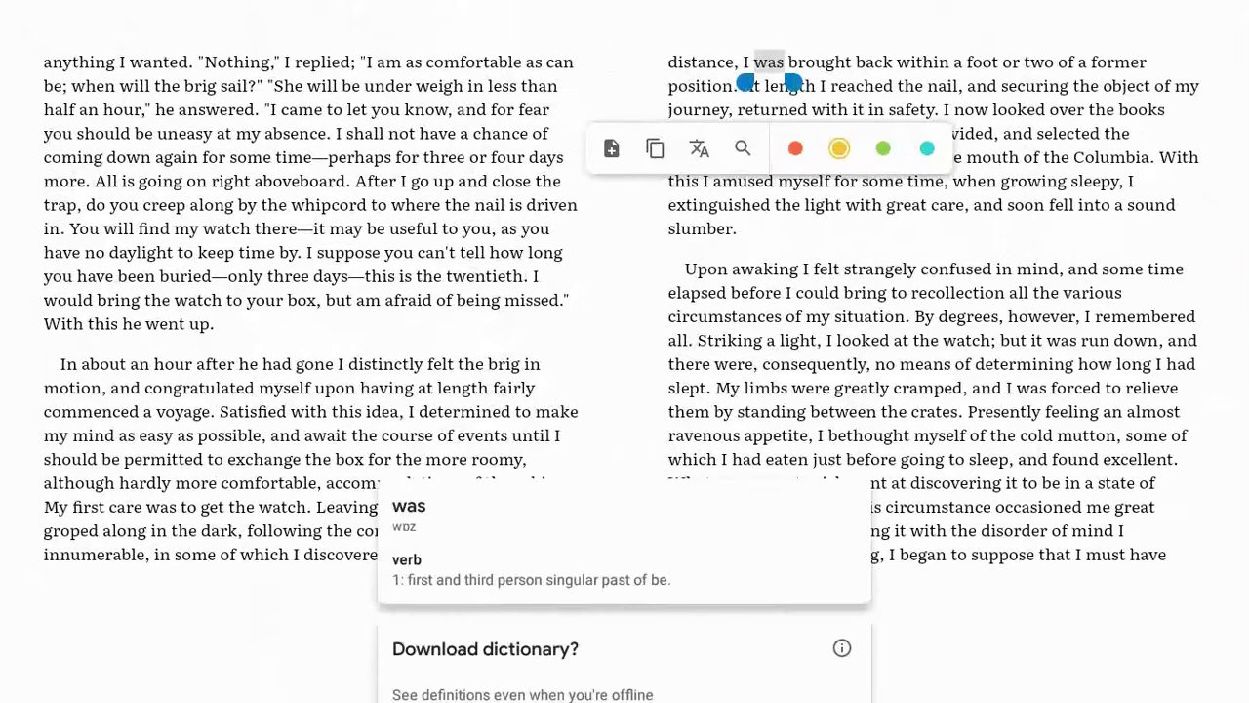
{"action": "left_click_drag", "start_coordinate": [794, 83], "coordinate": [763, 290]}
{"action": "left_click", "coordinate": [1047, 354]}
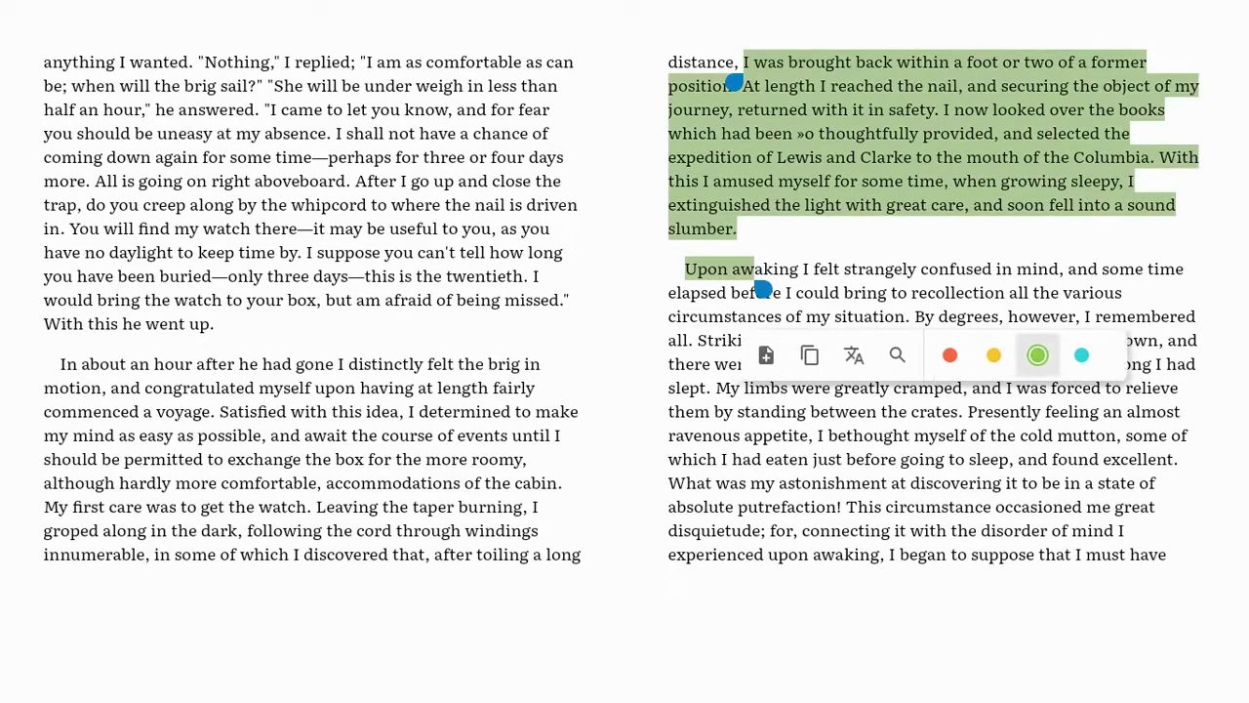
{"action": "key", "text": "Escape"}
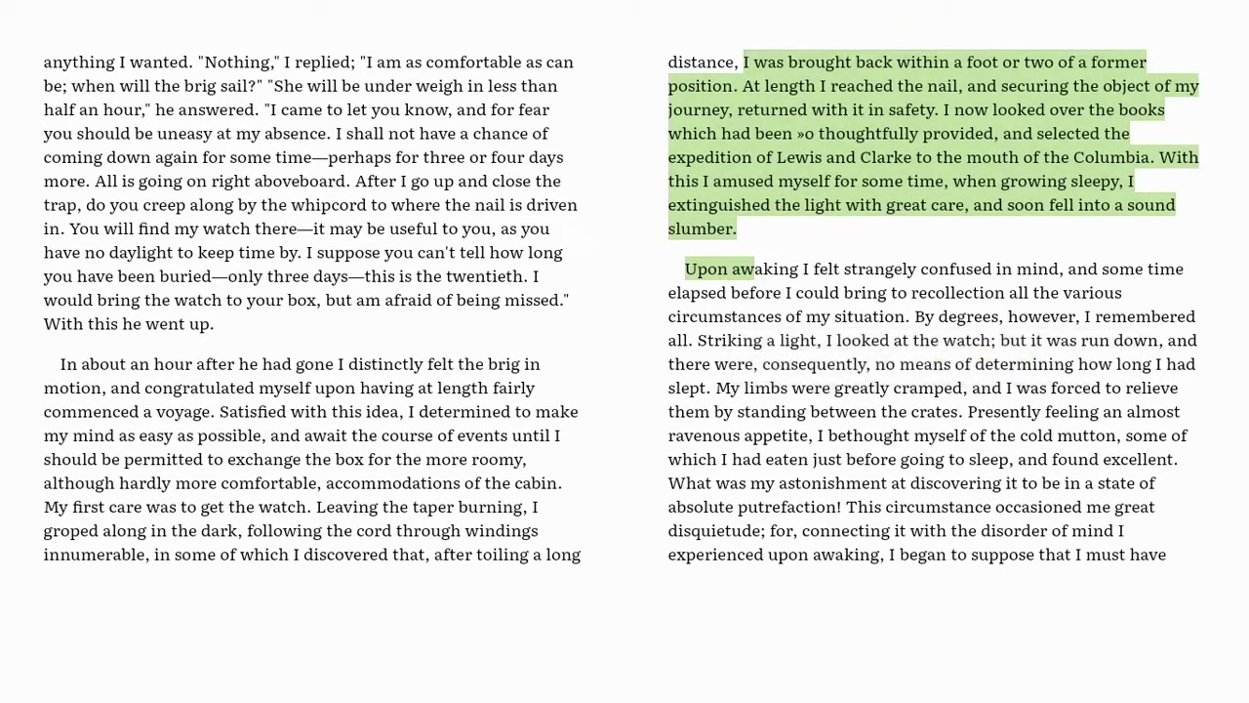
- Highlight the cramped-limbs sentence from 'My' through 'crates' in red
{"action": "double_click", "coordinate": [728, 387]}
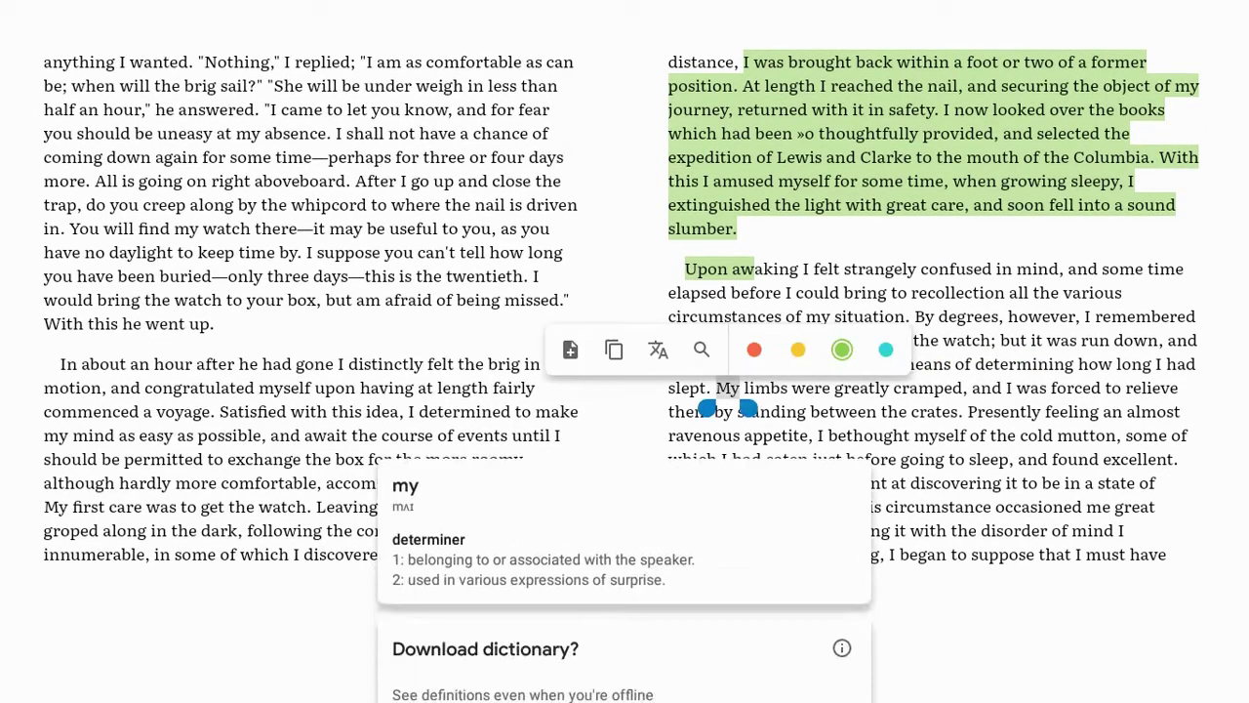
{"action": "left_click_drag", "start_coordinate": [748, 408], "coordinate": [973, 431]}
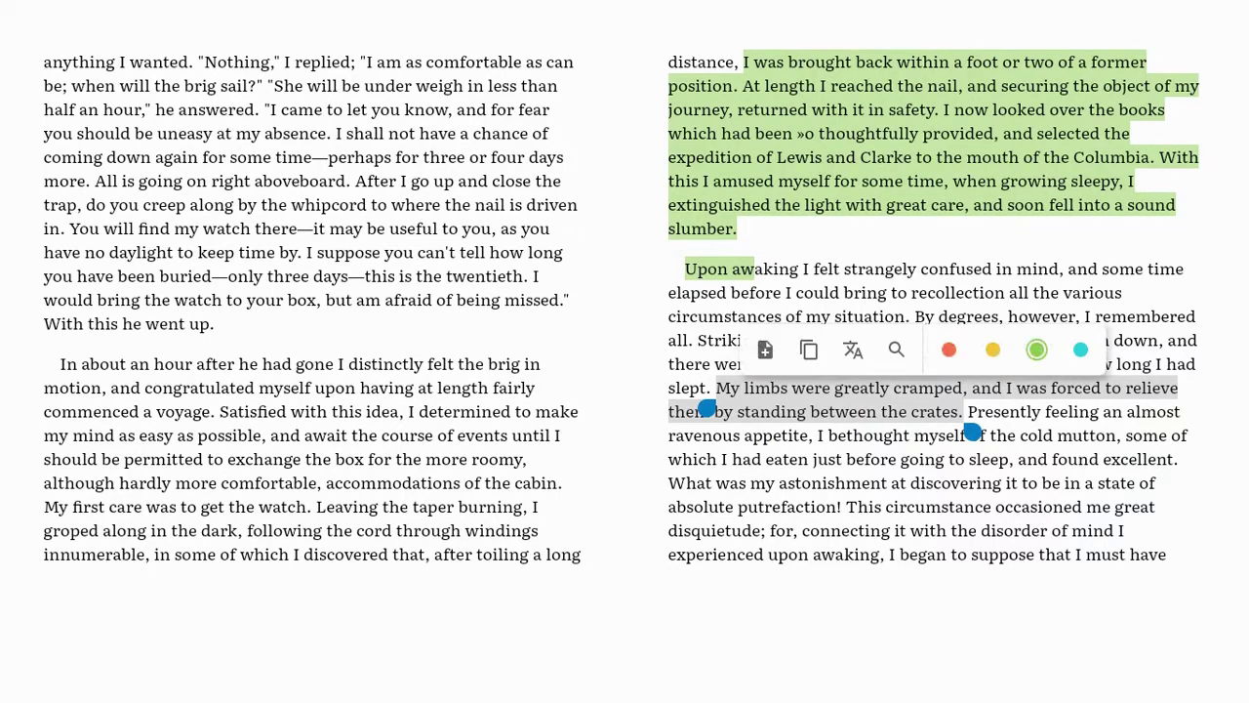
{"action": "left_click", "coordinate": [949, 350]}
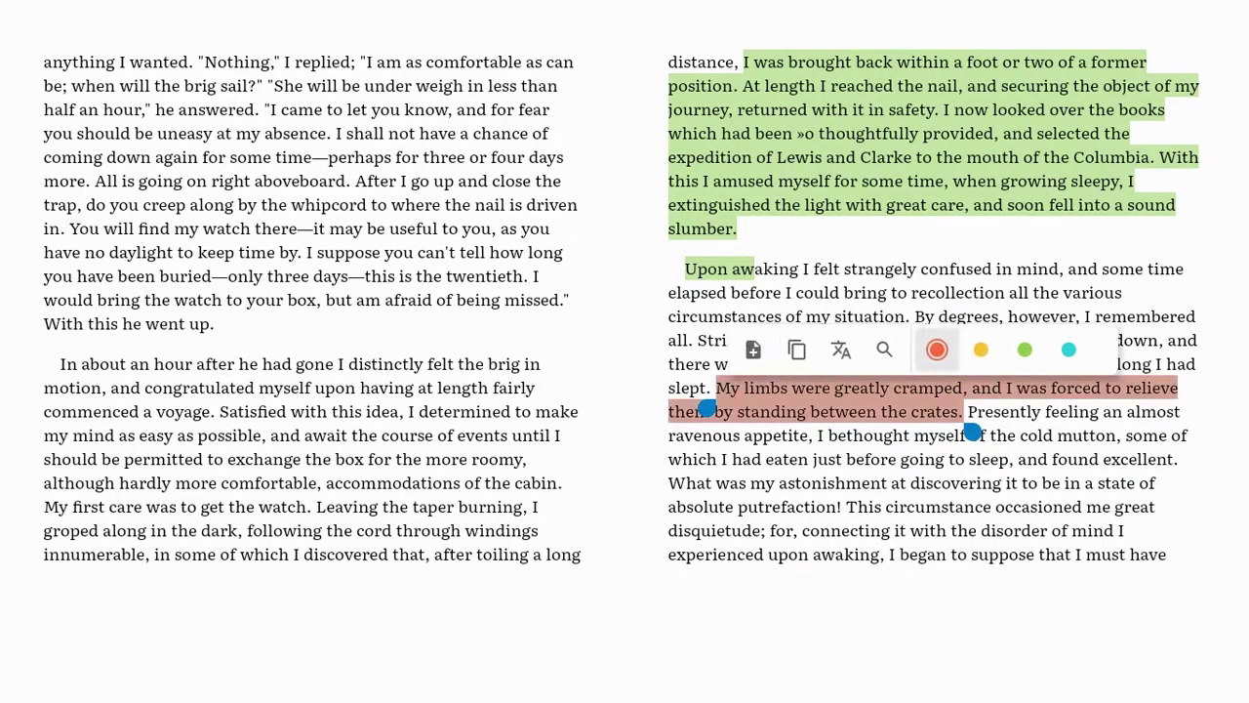
{"action": "key", "text": "Escape"}
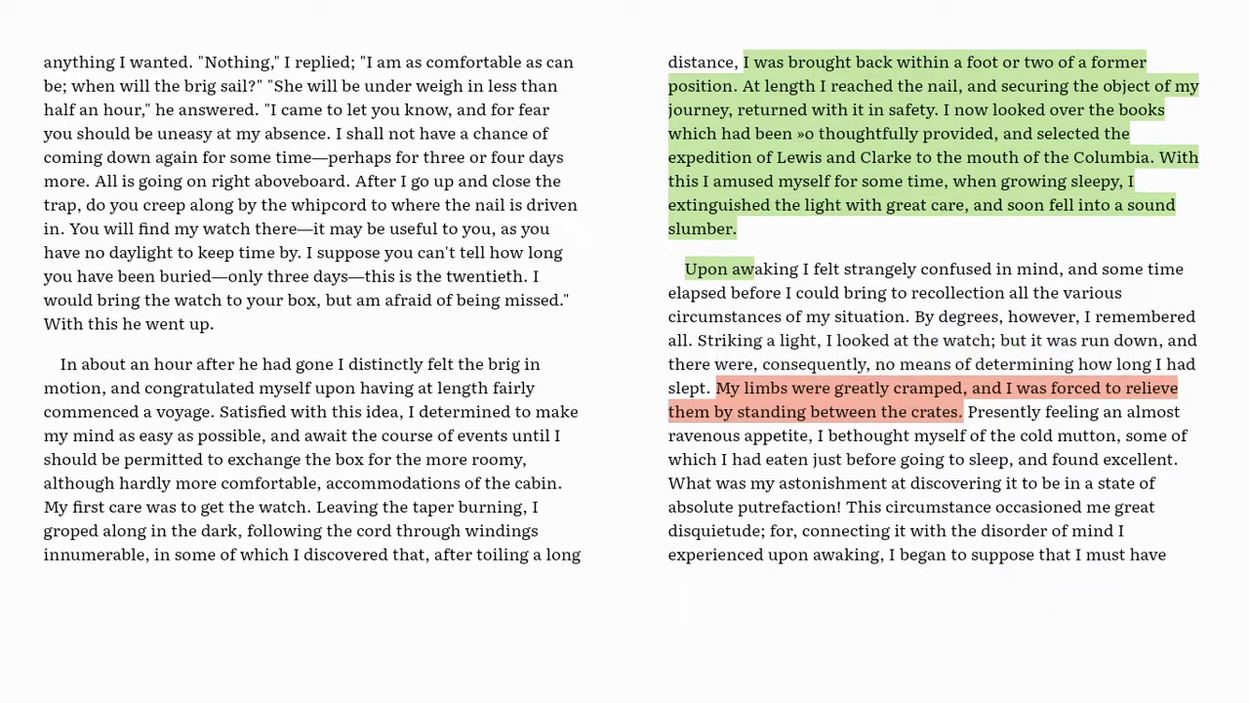
- Attach the note 'This is a note' to the red highlight
{"action": "left_click", "coordinate": [839, 399]}
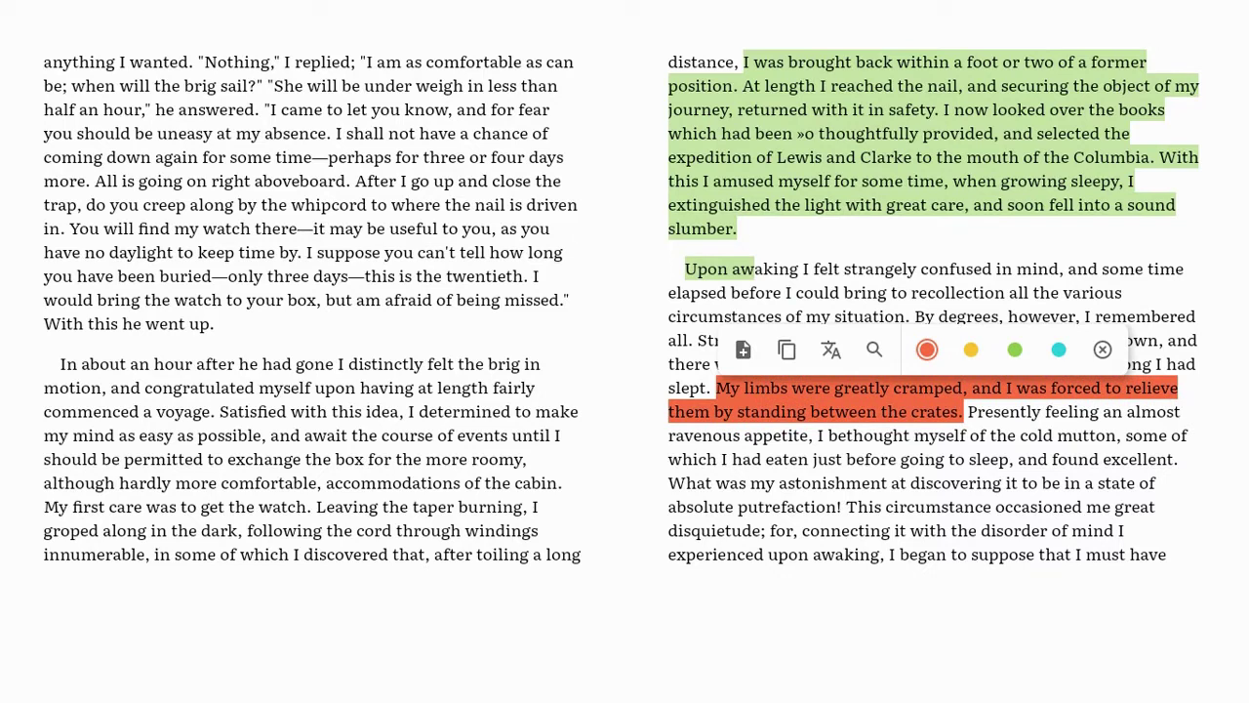
{"action": "left_click", "coordinate": [742, 349]}
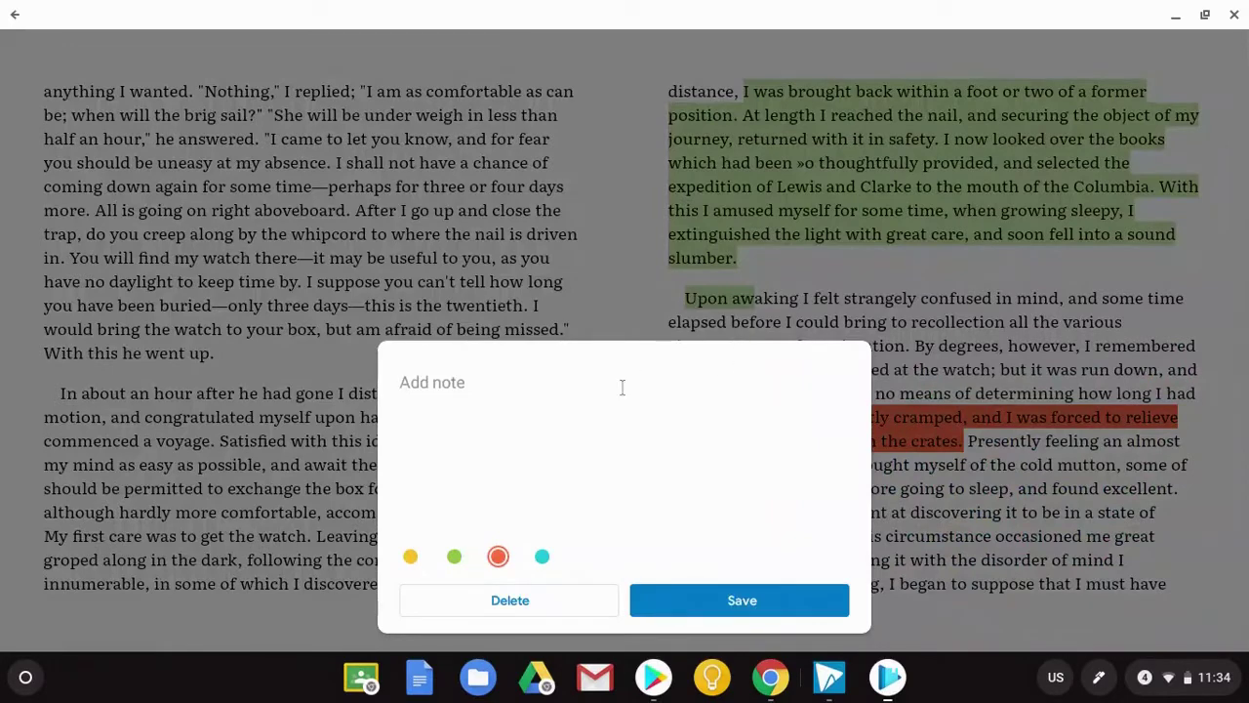
{"action": "type", "text": "This is a note"}
{"action": "left_click", "coordinate": [679, 603]}
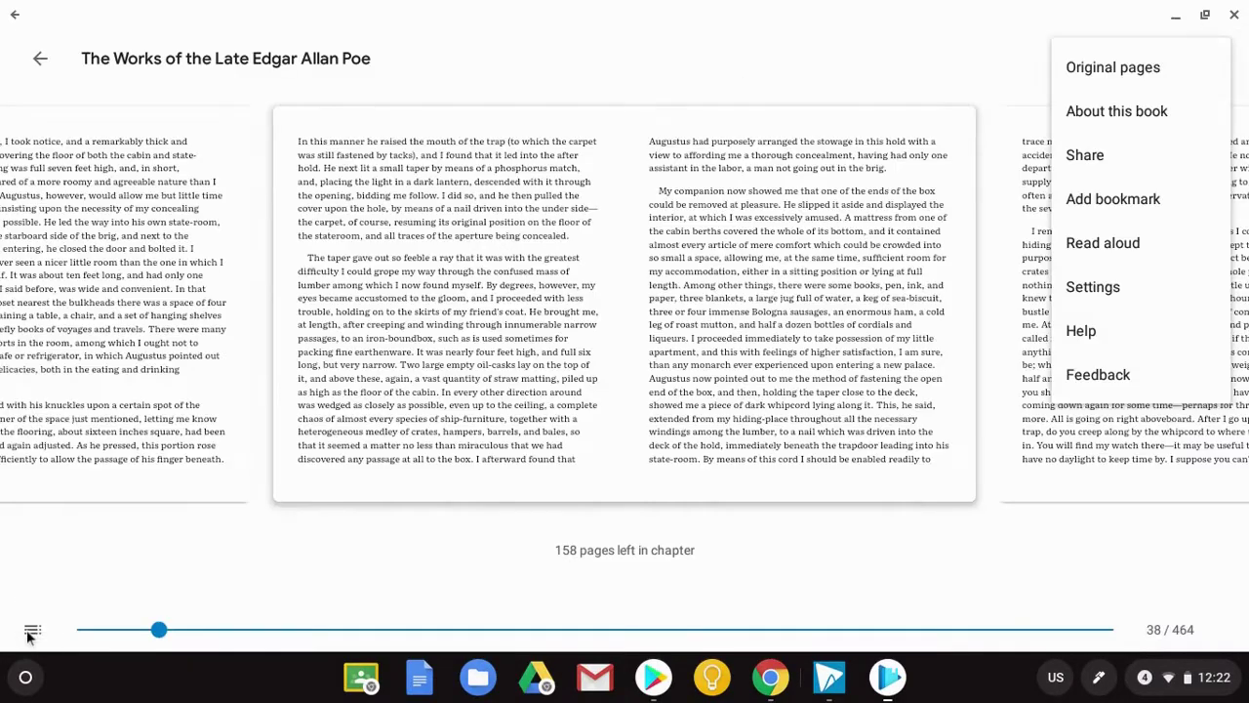
- Review the saved highlights and note, then show the dictionary definition of 'companion'
{"action": "left_click", "coordinate": [27, 633]}
{"action": "left_click", "coordinate": [27, 632]}
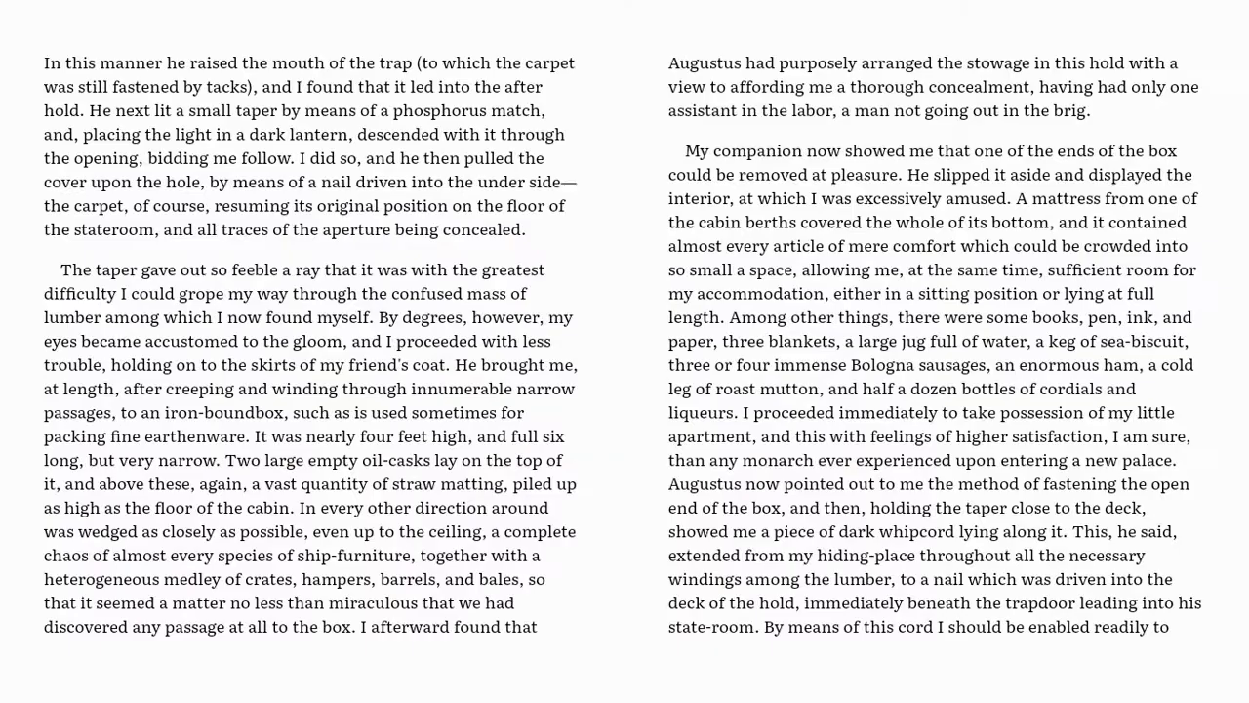
{"action": "double_click", "coordinate": [757, 151]}
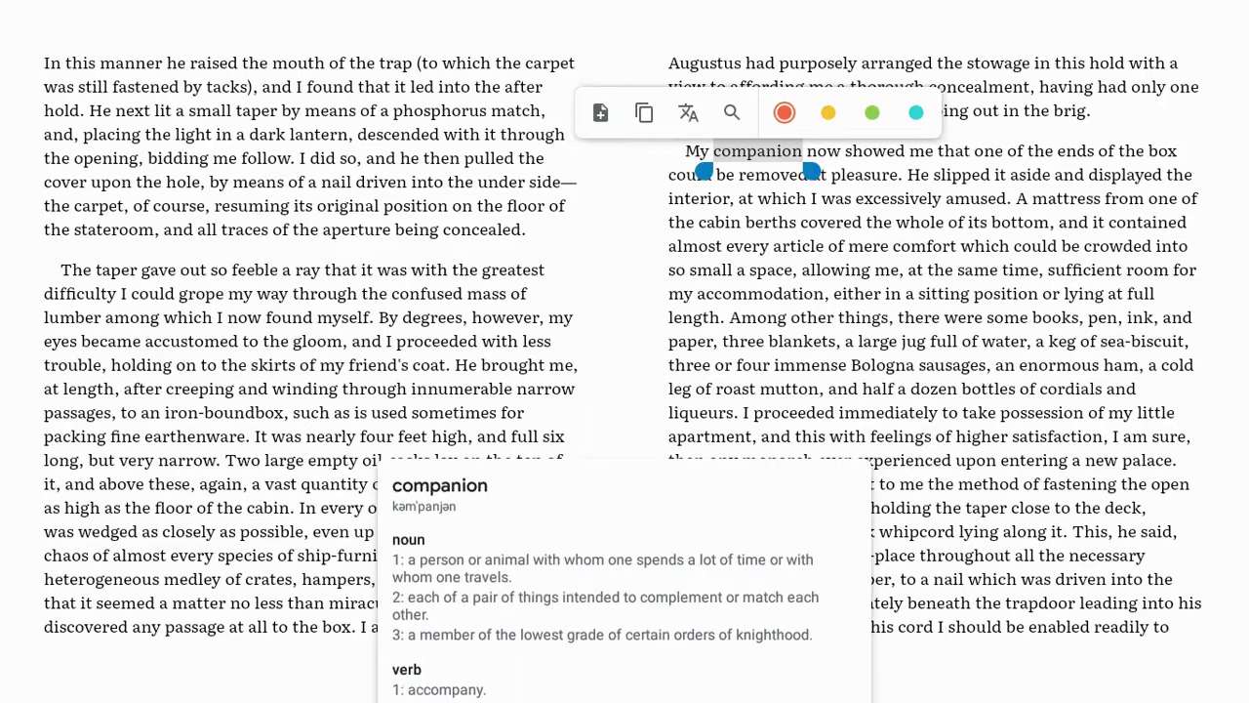
- Search the book for 'companion', browse the 72 results, and return to page 38
{"action": "left_click", "coordinate": [735, 114]}
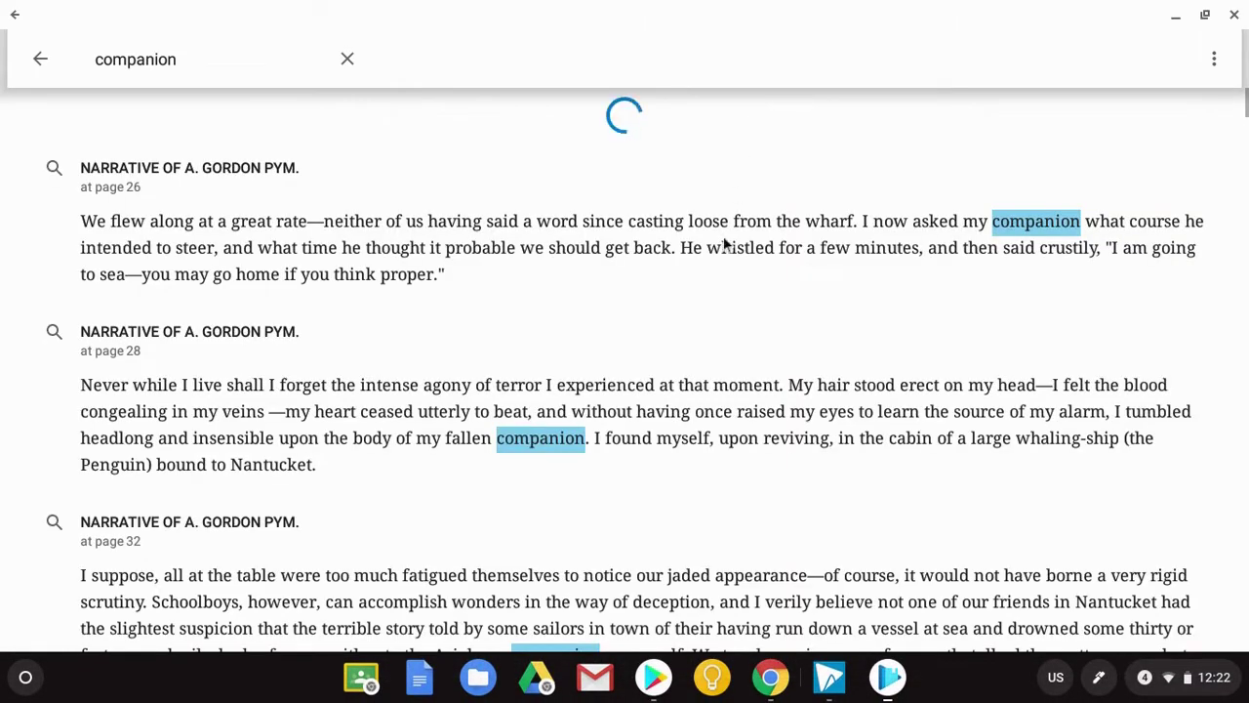
{"action": "scroll", "coordinate": [723, 244], "scroll_direction": "down", "scroll_amount": 4}
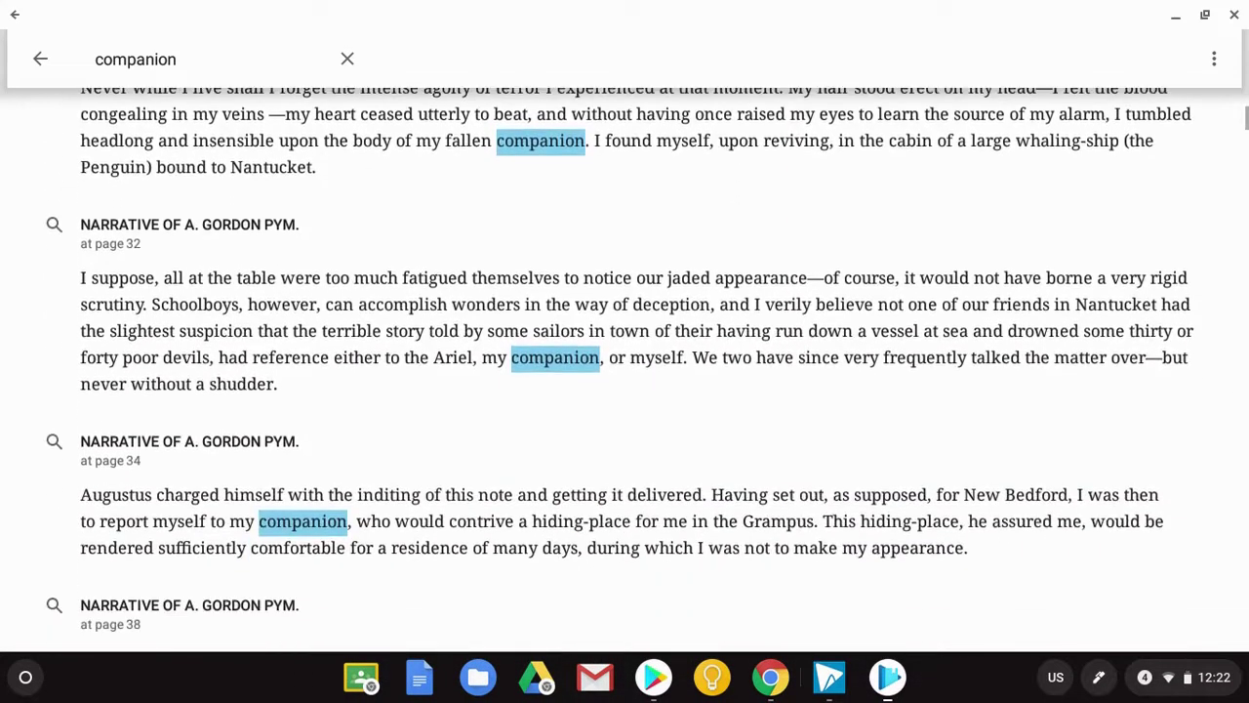
{"action": "scroll", "coordinate": [624, 371], "scroll_direction": "down", "scroll_amount": 2}
{"action": "scroll", "coordinate": [625, 370], "scroll_direction": "up", "scroll_amount": 6}
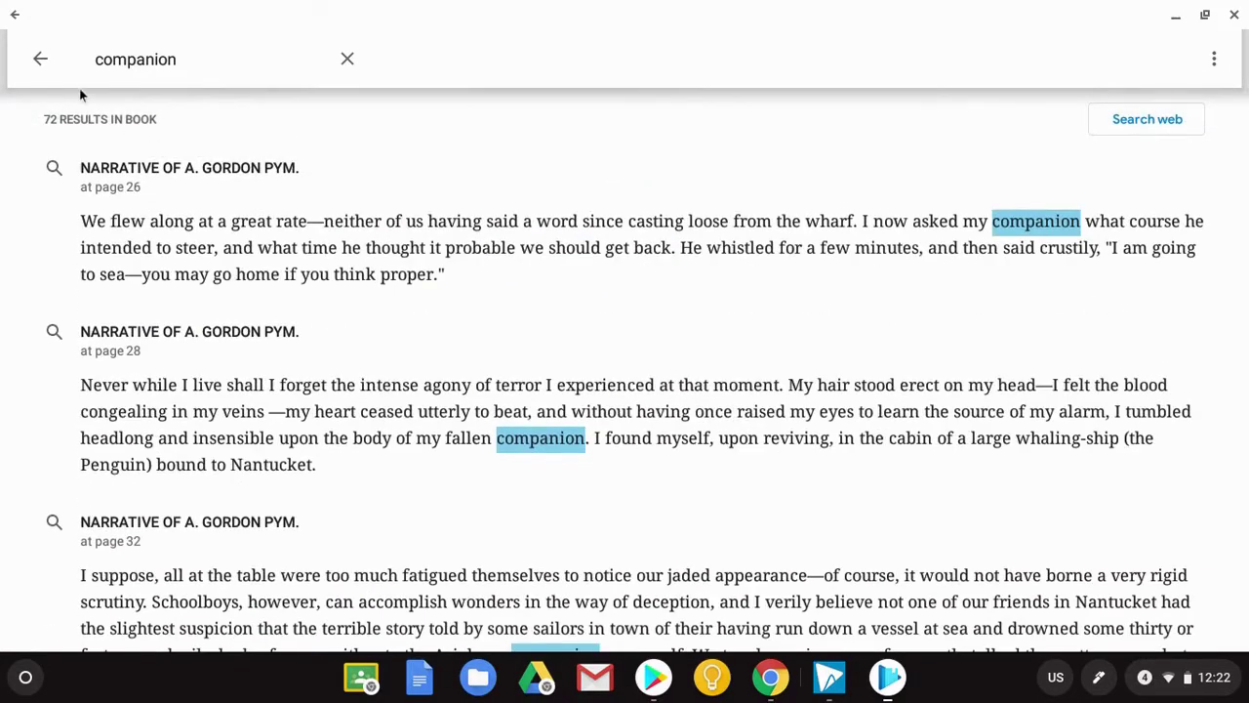
{"action": "left_click", "coordinate": [36, 61]}
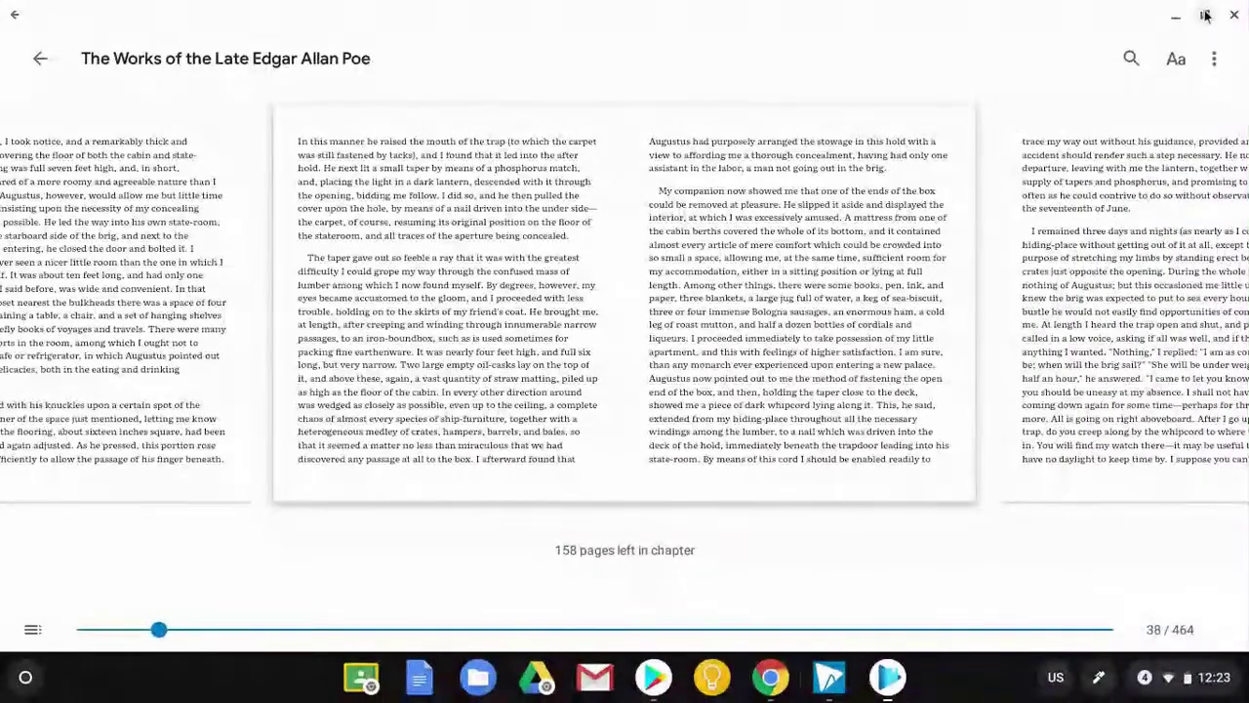
- Switch the font to Literata, turn on Night Light, and set 125% text size with 113% line spacing
{"action": "left_click", "coordinate": [1176, 61]}
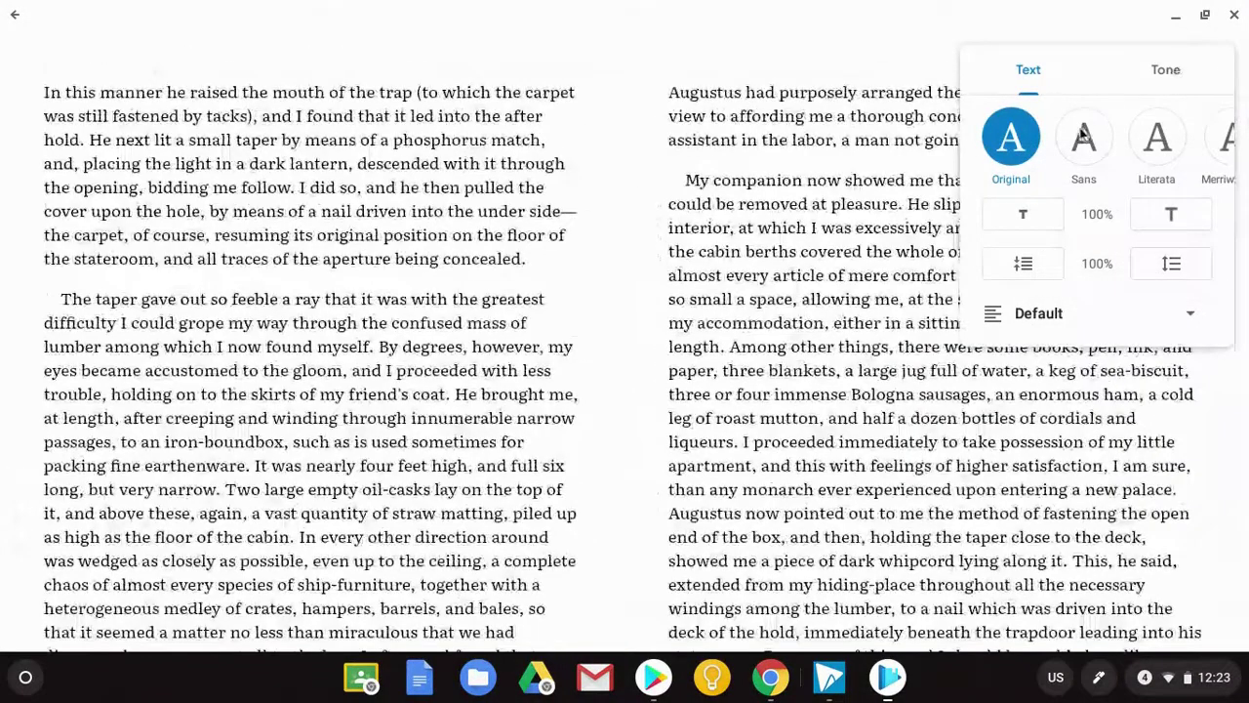
{"action": "left_click", "coordinate": [1159, 142]}
{"action": "left_click", "coordinate": [1164, 74]}
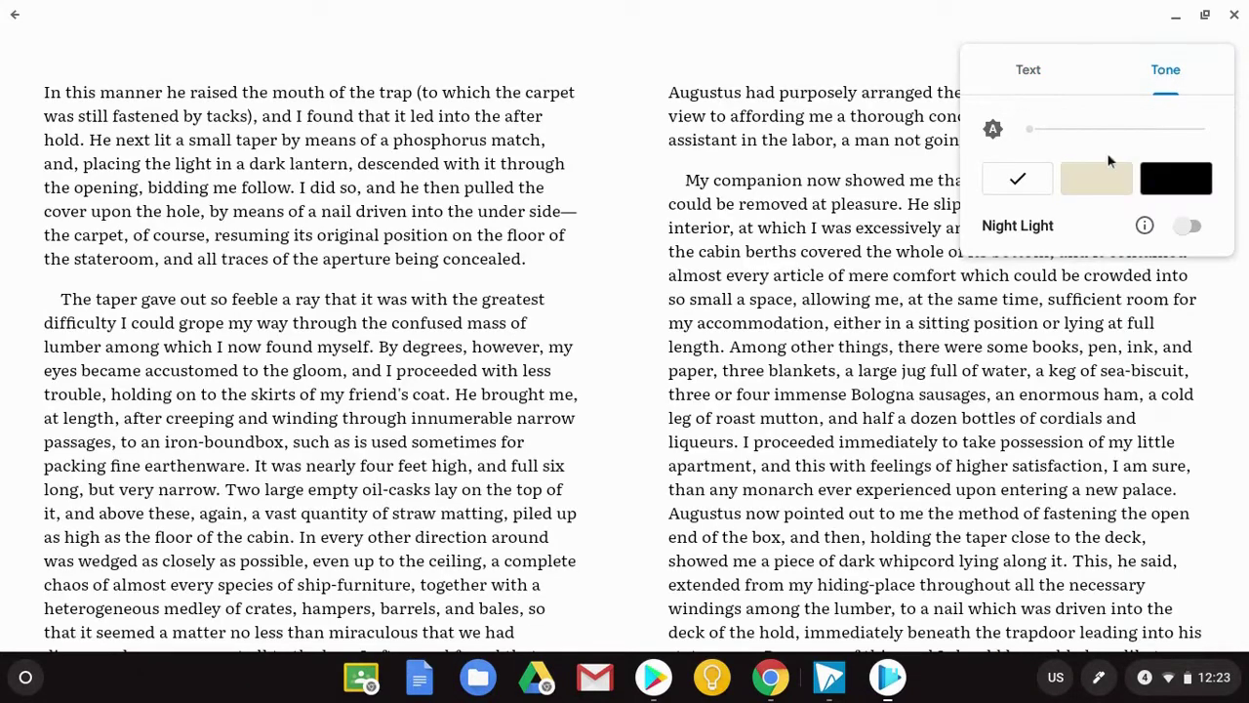
{"action": "left_click", "coordinate": [1024, 238]}
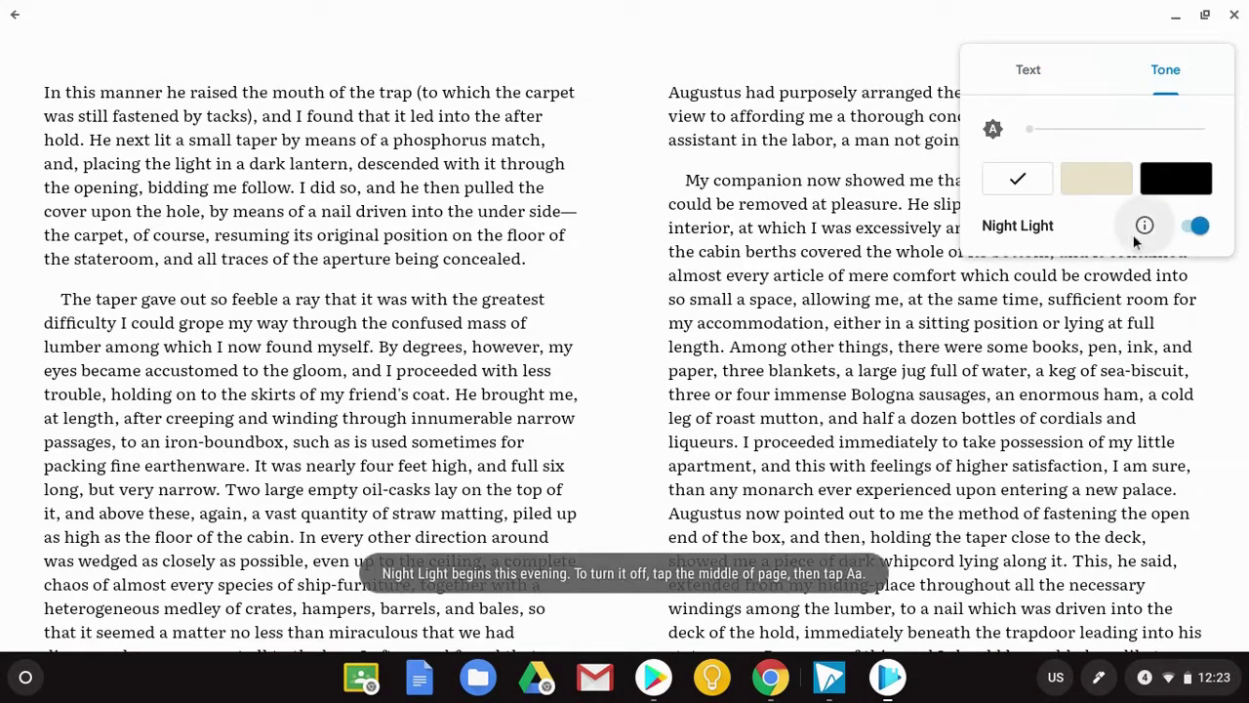
{"action": "left_click", "coordinate": [1168, 220]}
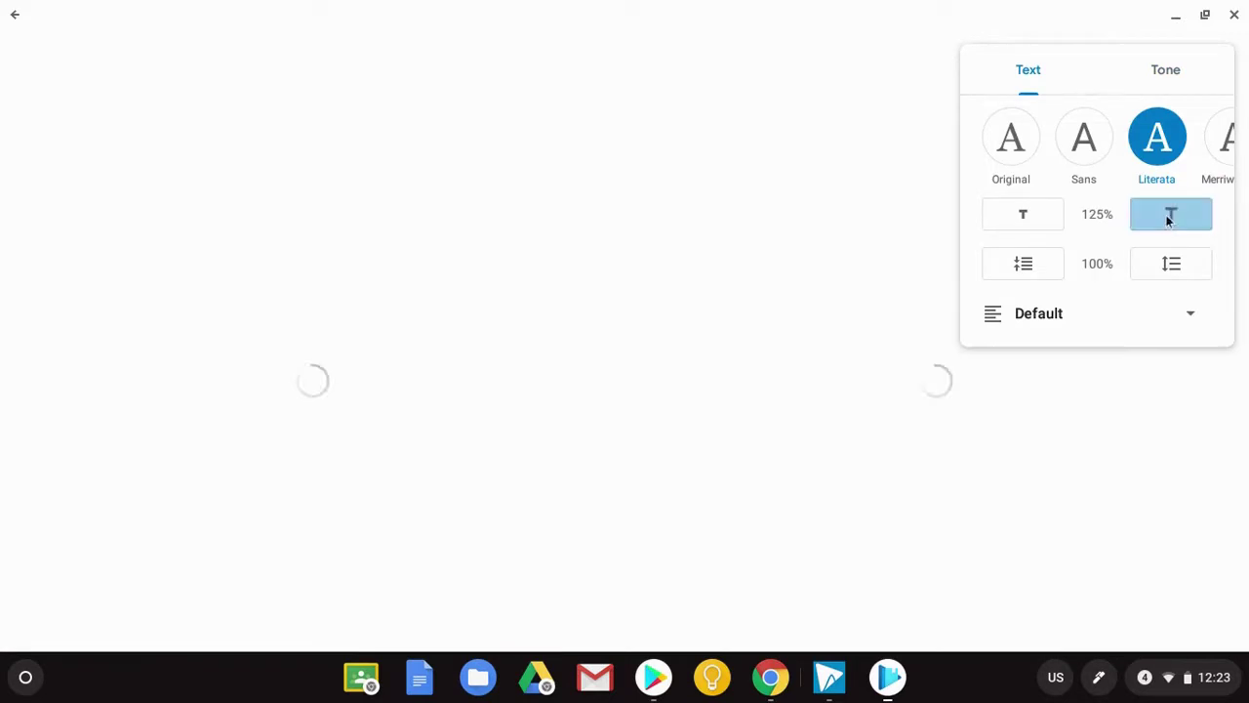
{"action": "left_click", "coordinate": [1171, 267]}
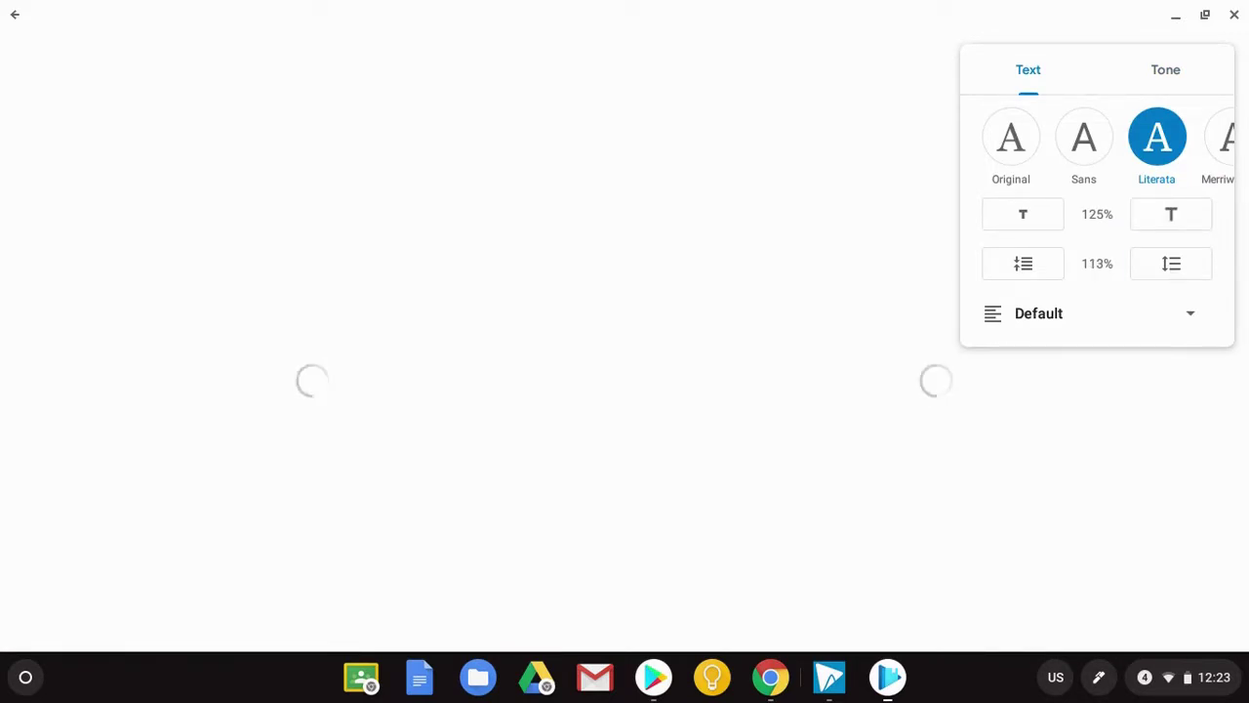
{"action": "left_click", "coordinate": [935, 80]}
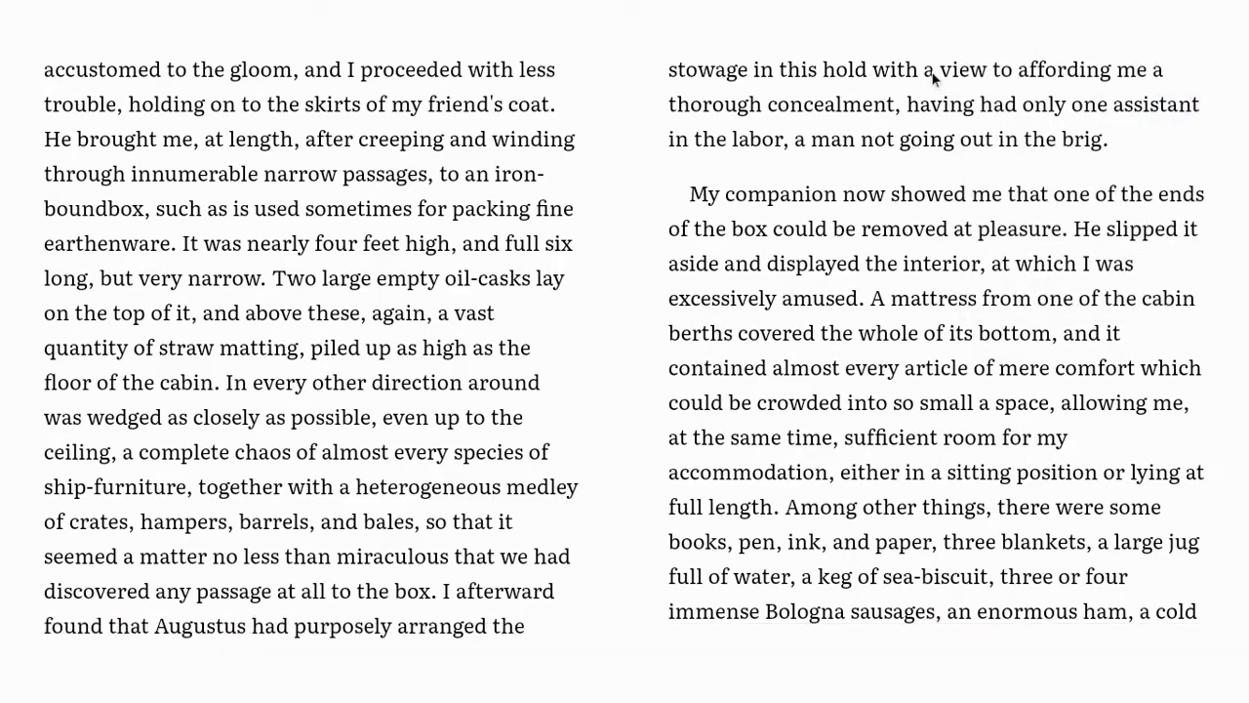
{"action": "left_click", "coordinate": [894, 186]}
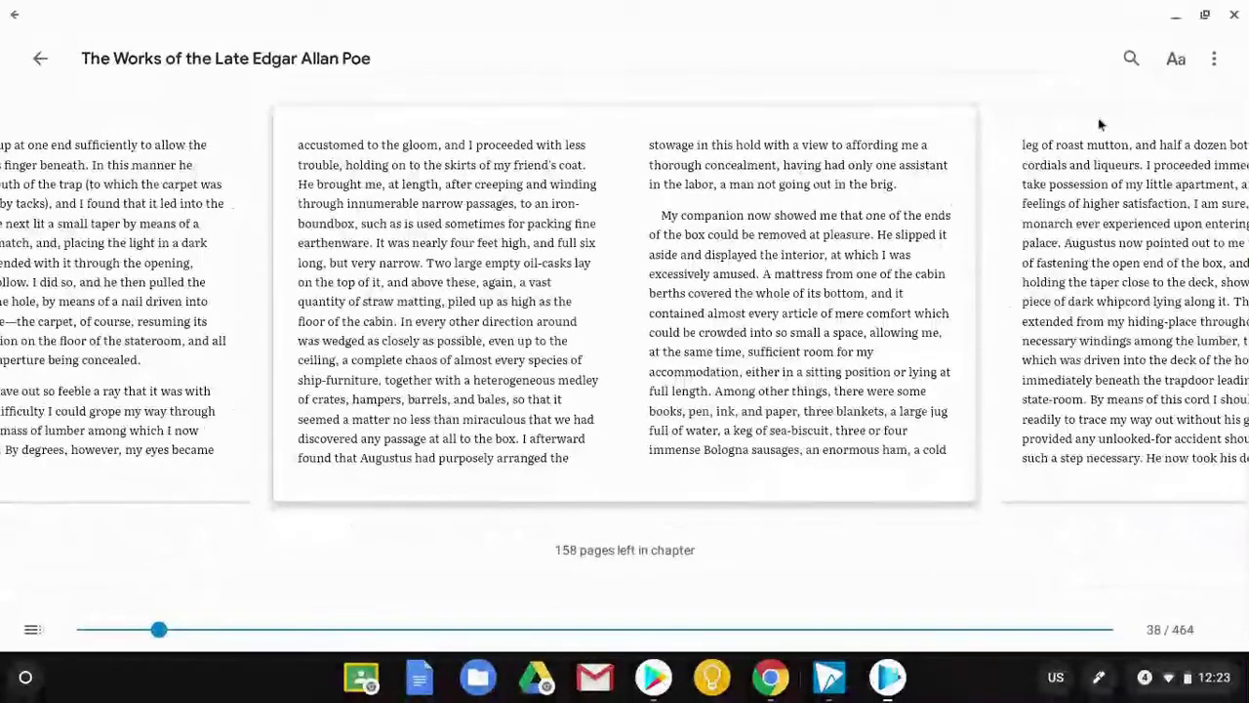
- Play read-aloud briefly with the volume raised, stop it, then bookmark page 38
{"action": "left_click", "coordinate": [1215, 60]}
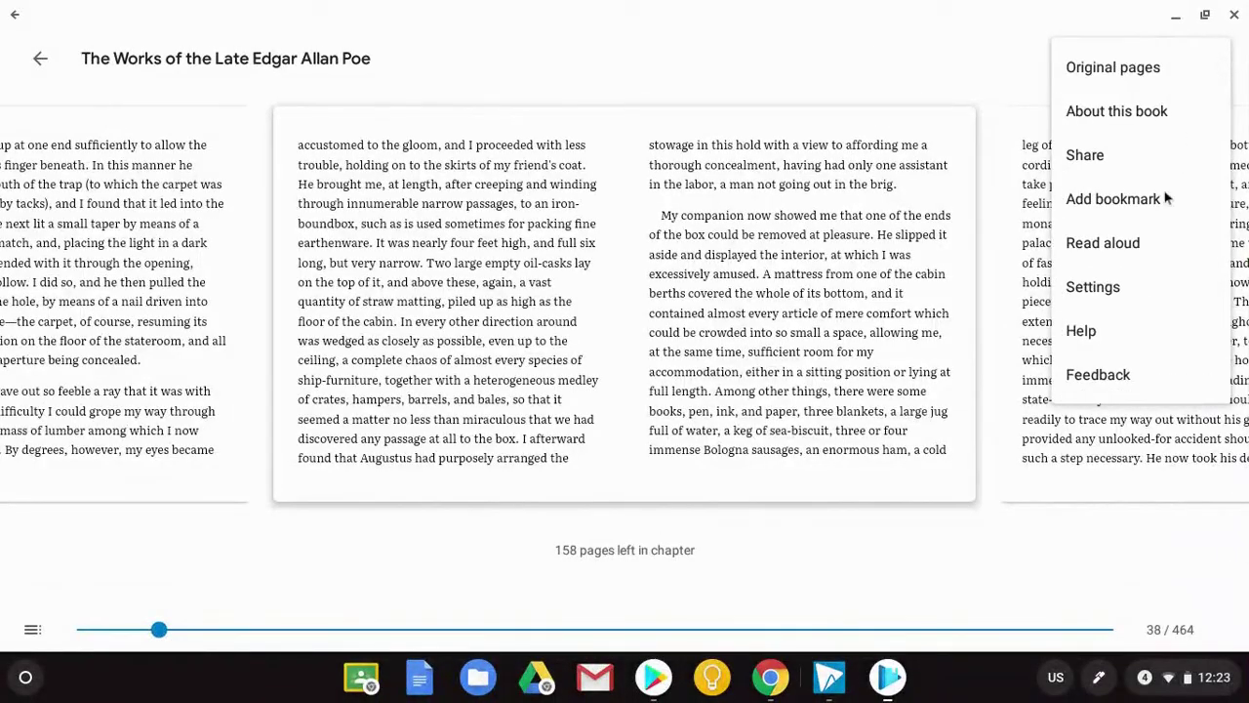
{"action": "left_click", "coordinate": [1127, 243]}
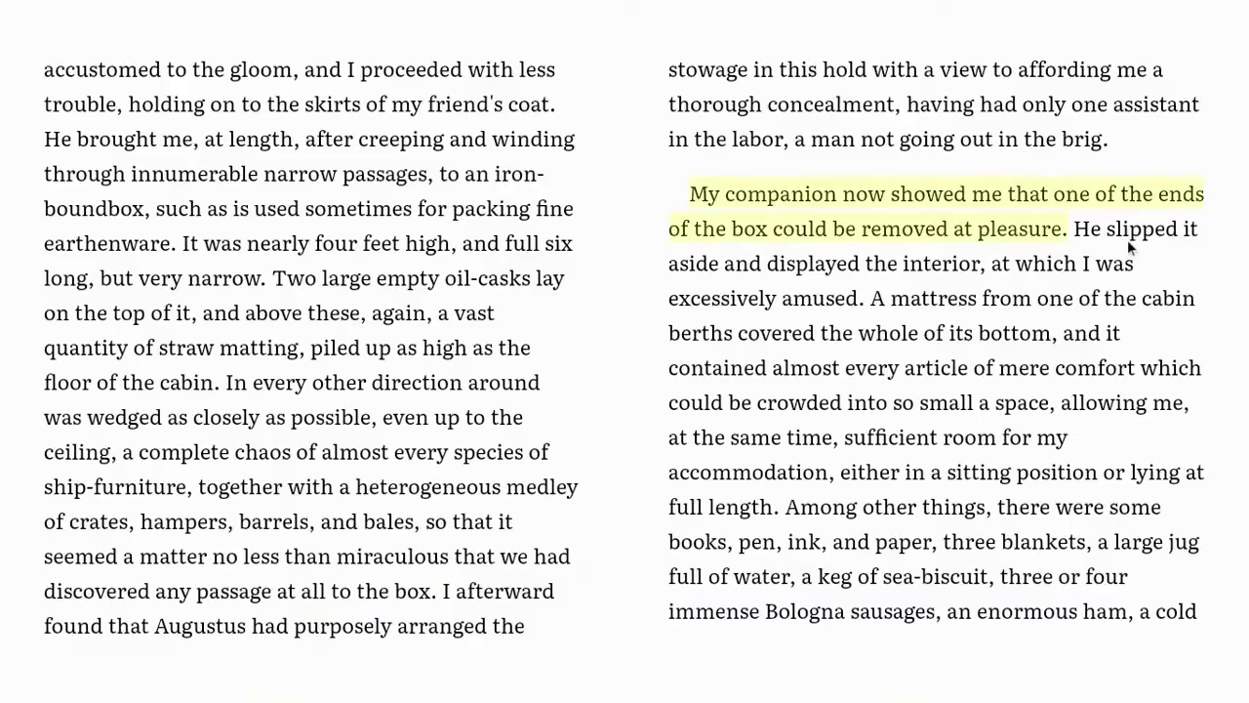
{"action": "key", "text": "XF86AudioRaiseVolume"}
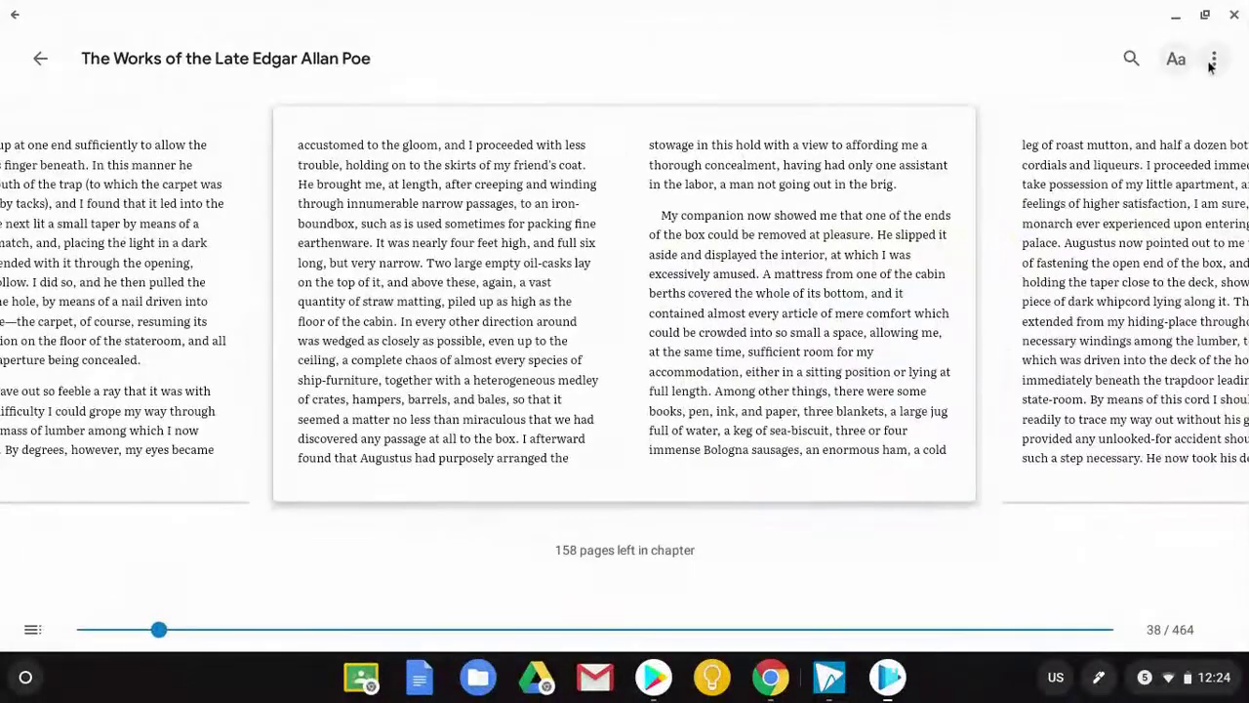
{"action": "left_click", "coordinate": [1214, 59]}
{"action": "left_click", "coordinate": [1166, 251]}
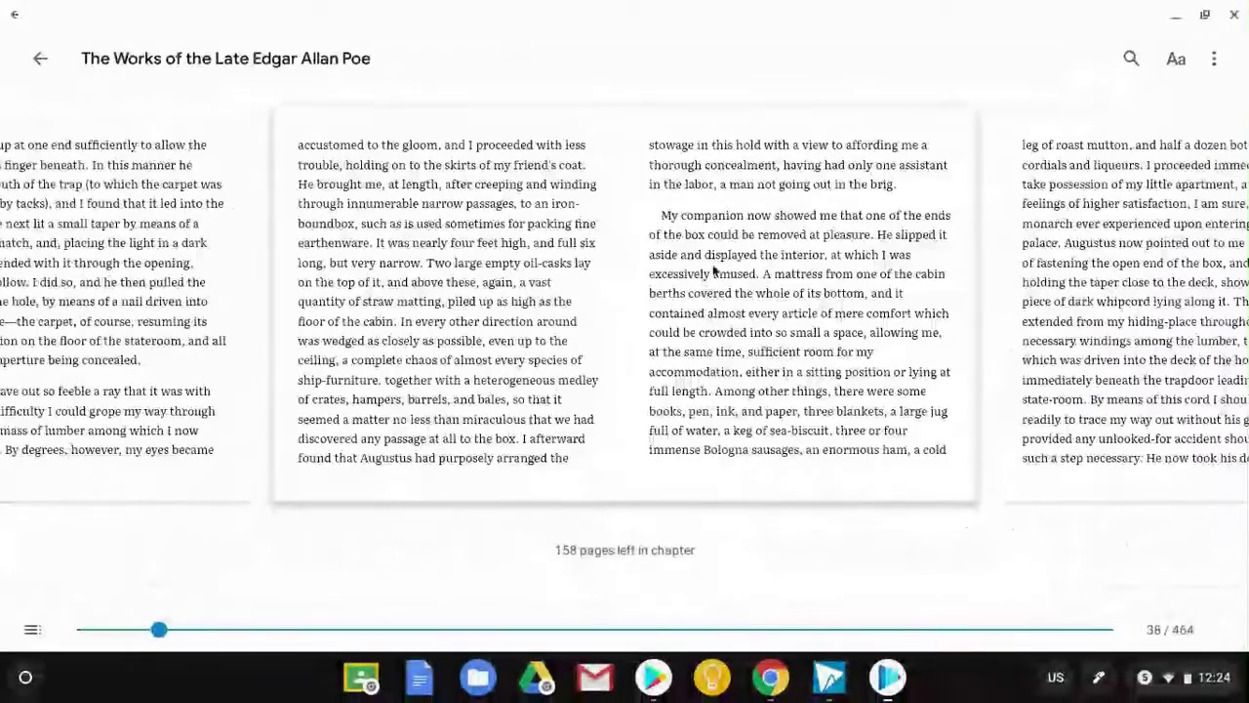
{"action": "left_click", "coordinate": [1214, 58]}
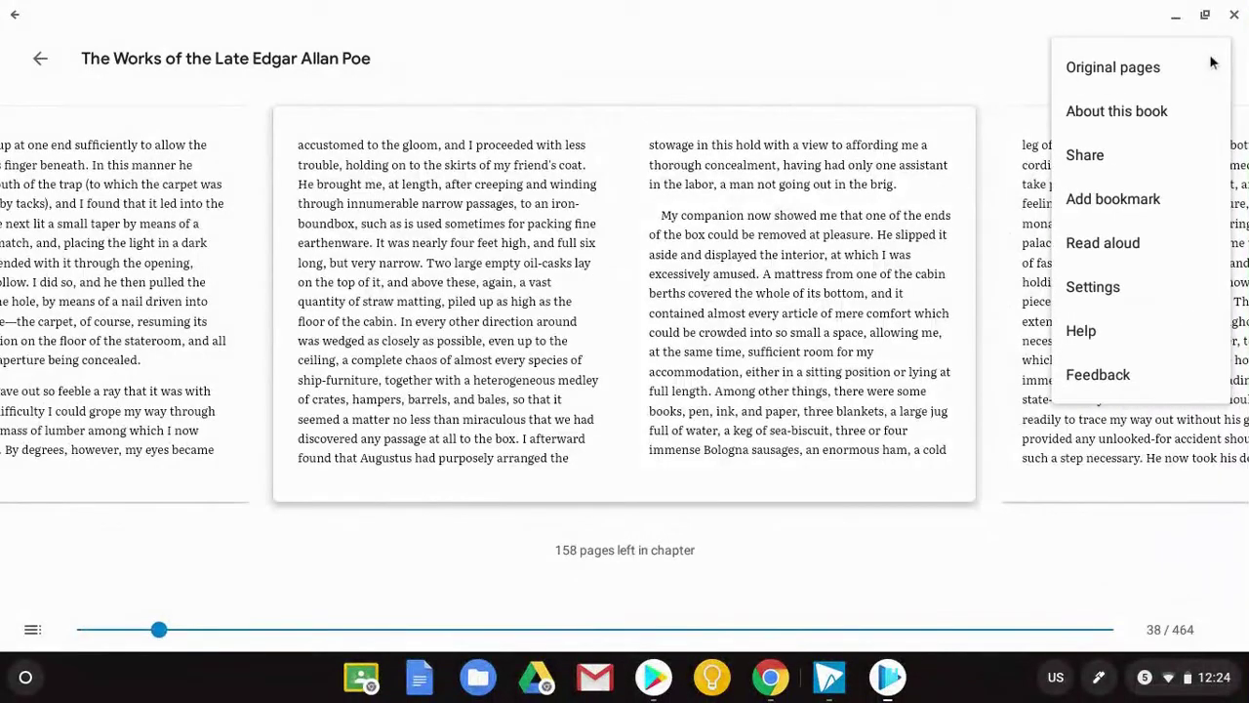
{"action": "left_click", "coordinate": [1126, 200]}
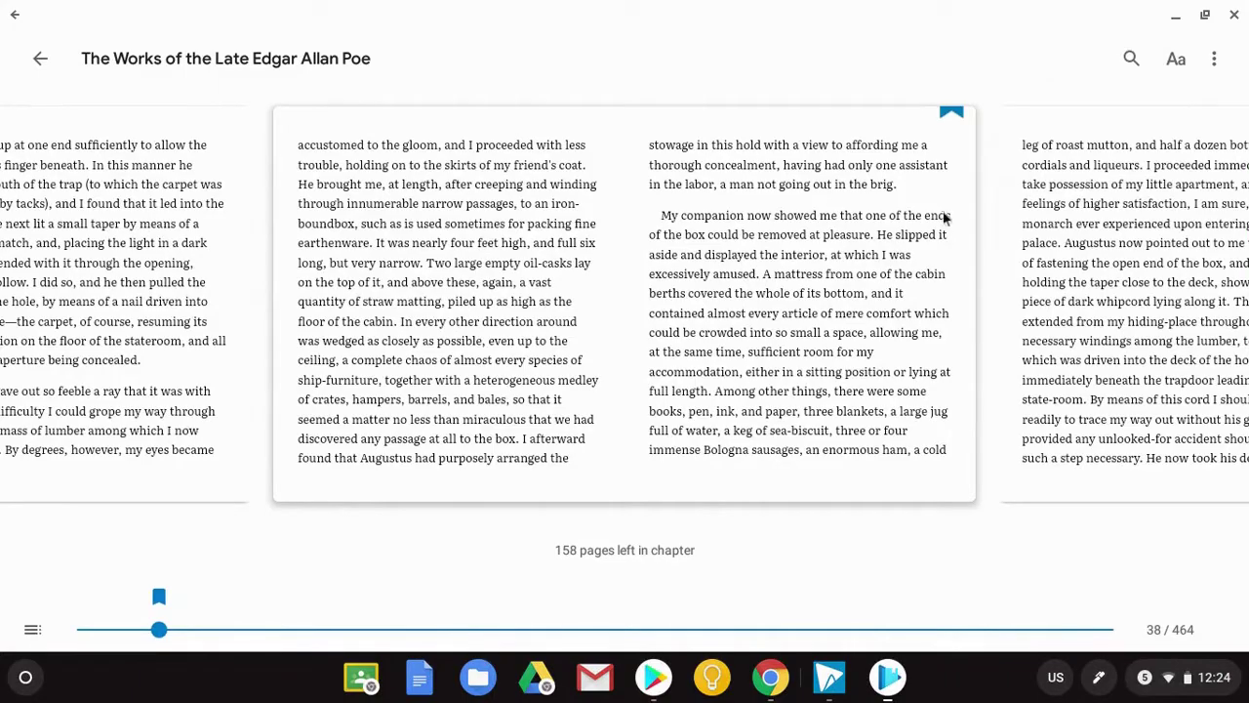